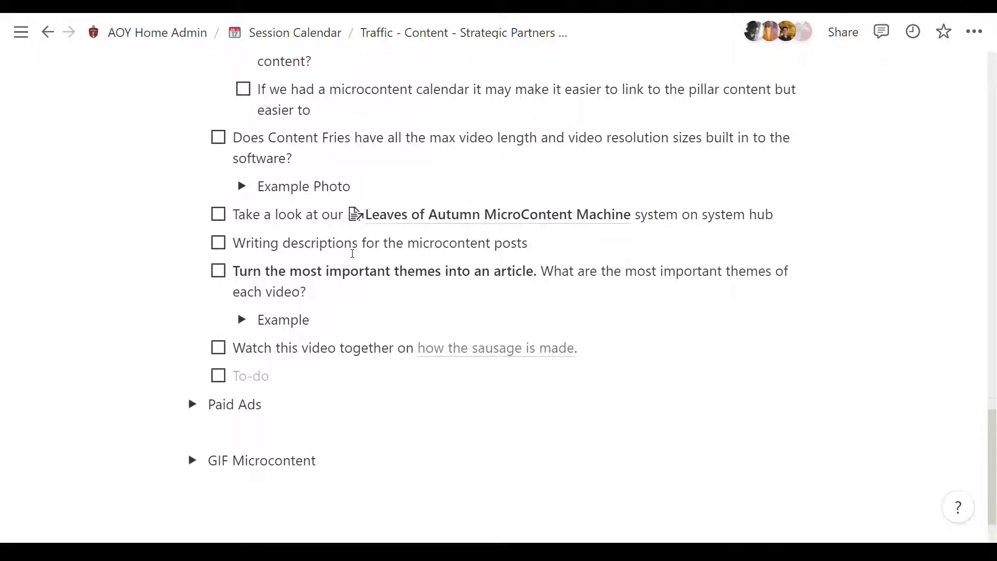
scroll(352, 254, "up", 15)
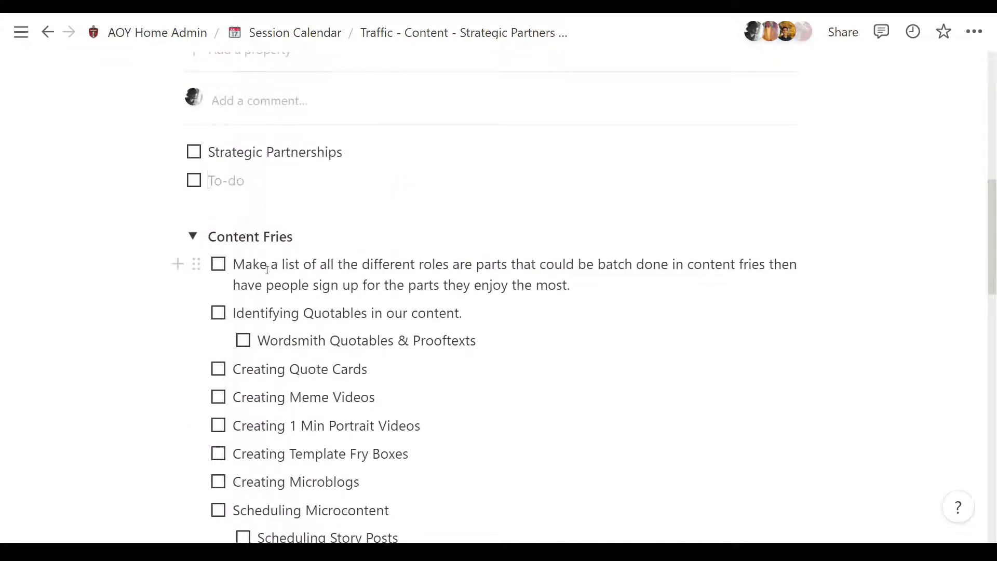
Step: Replace the word "are" with "or" in the Content Fries to-do about listing all the different roles
scroll(267, 270, "down", 1)
left_click_drag(233, 213, 589, 231)
left_click(590, 231)
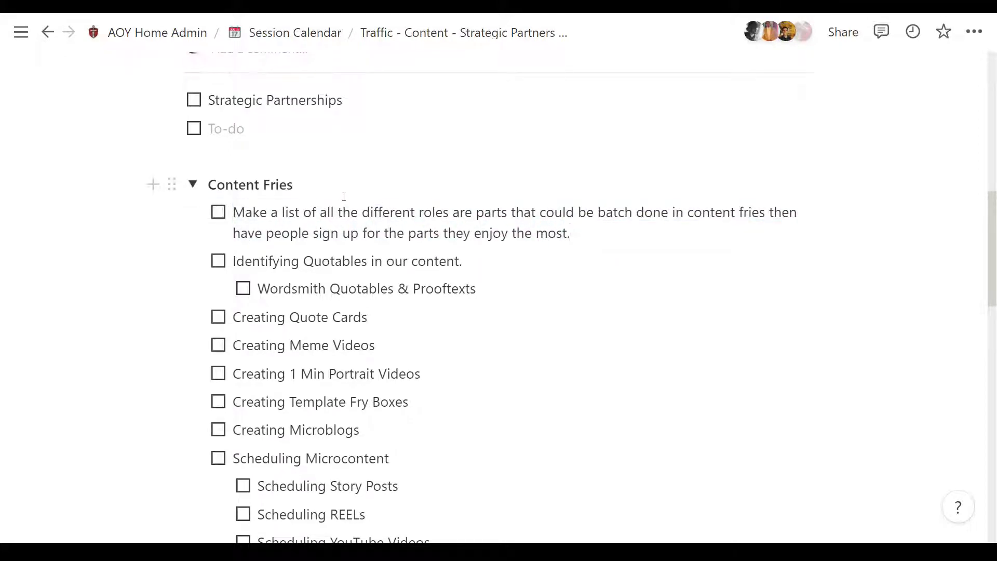
key("Escape")
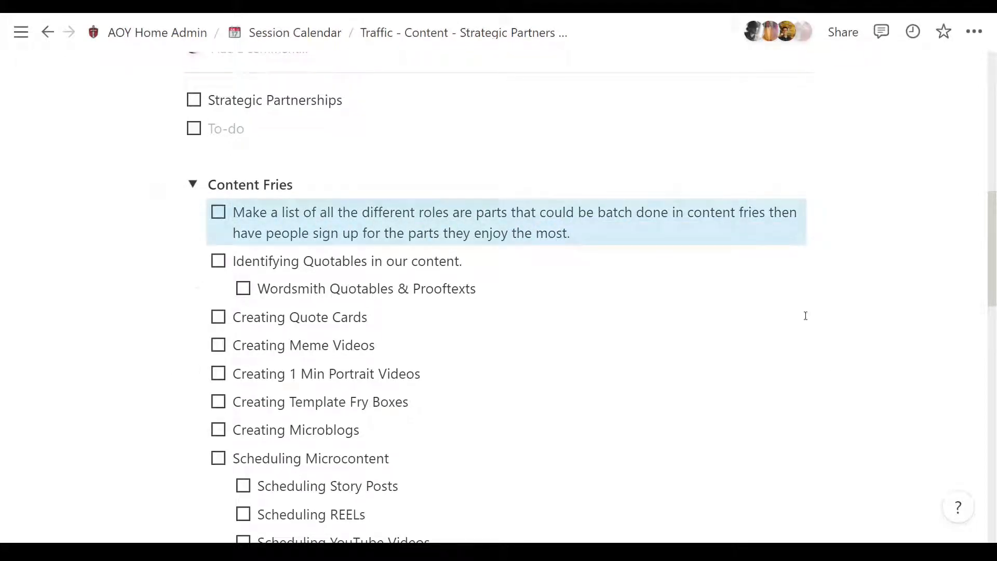
left_click(471, 215)
key("BackSpace")
key("BackSpace")
key("BackSpace")
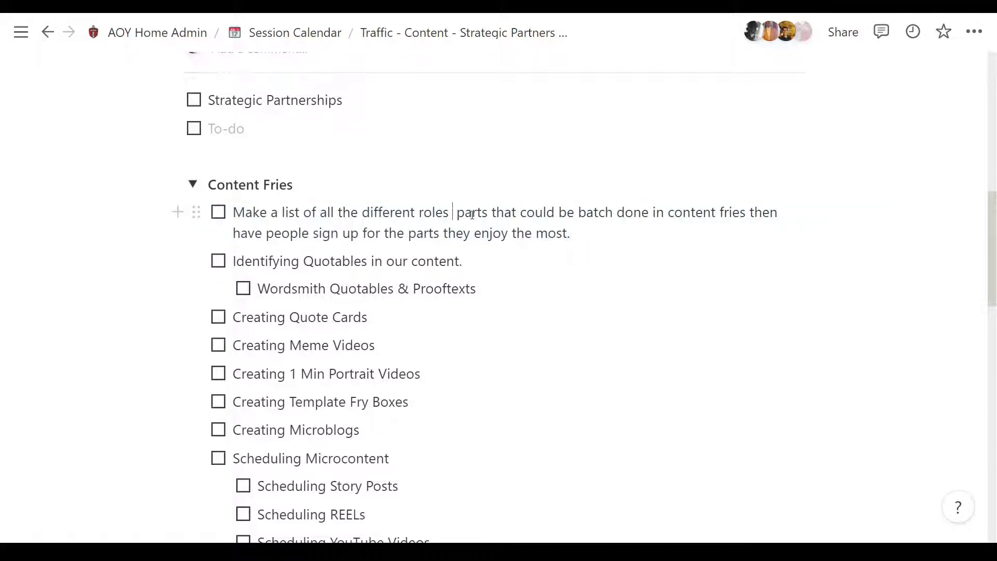
type("or")
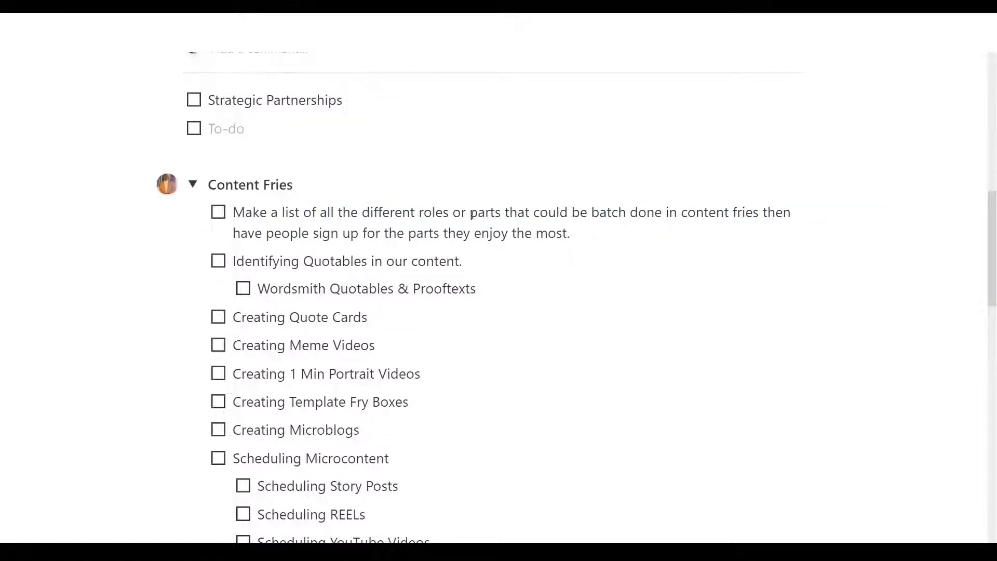
Step: Add a nested to-do "Creating Fries in the Trimmer" under the roles item in the Content Fries list
key("Down")
key("End")
key("Return")
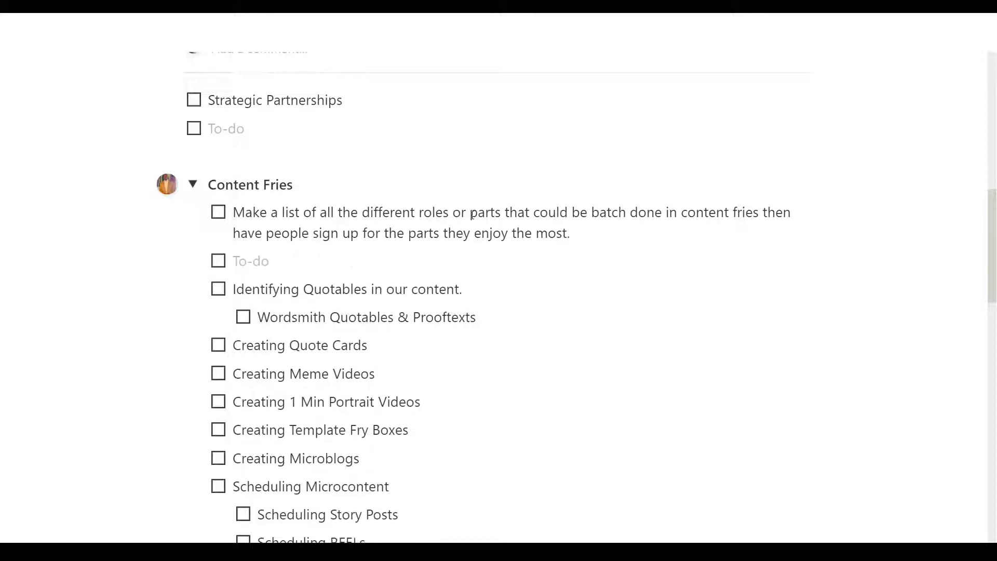
key("Tab")
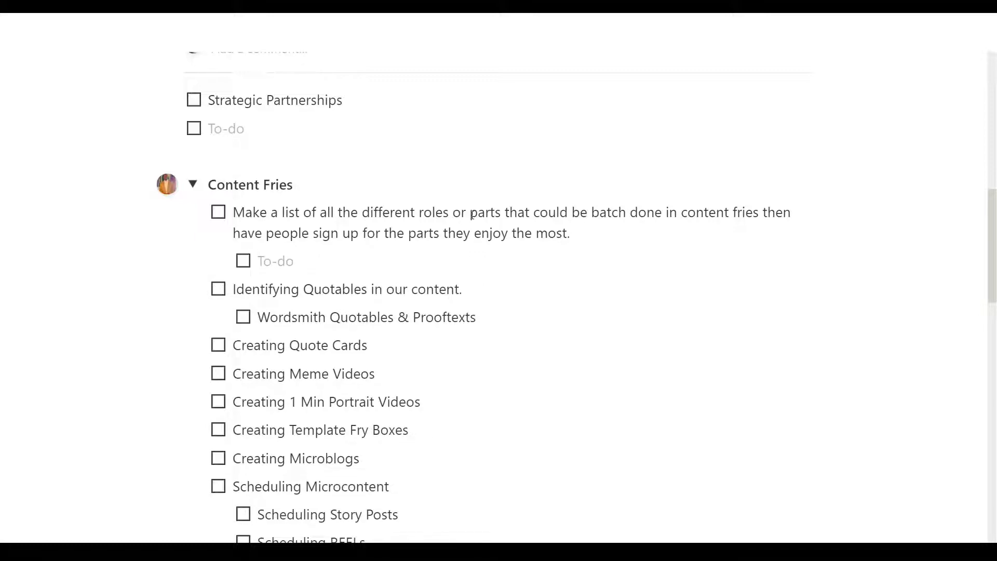
type("Creating Fries in the Trimmer")
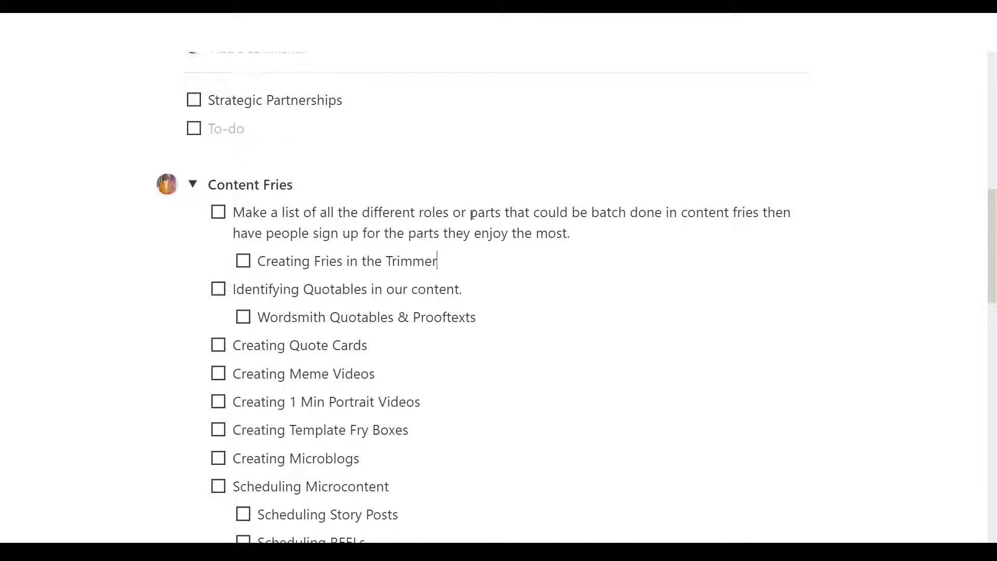
Step: Add another nested to-do "Capturing Quotables" below "Creating Fries in the Trimmer"
key("Return")
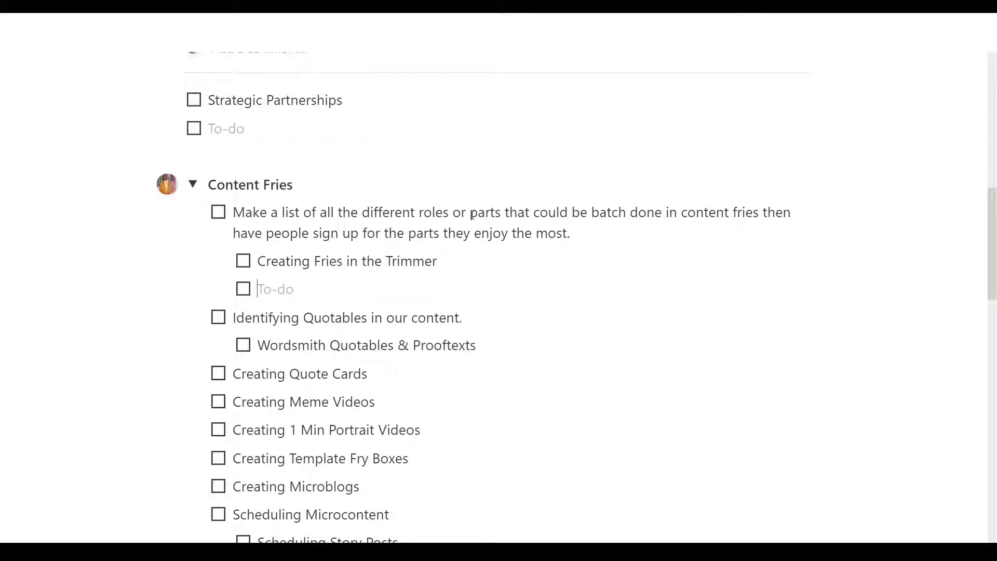
type("Caputring")
key("ctrl+BackSpace")
key("BackSpace")
type("[]")
type("Capturin")
type("g Quotables")
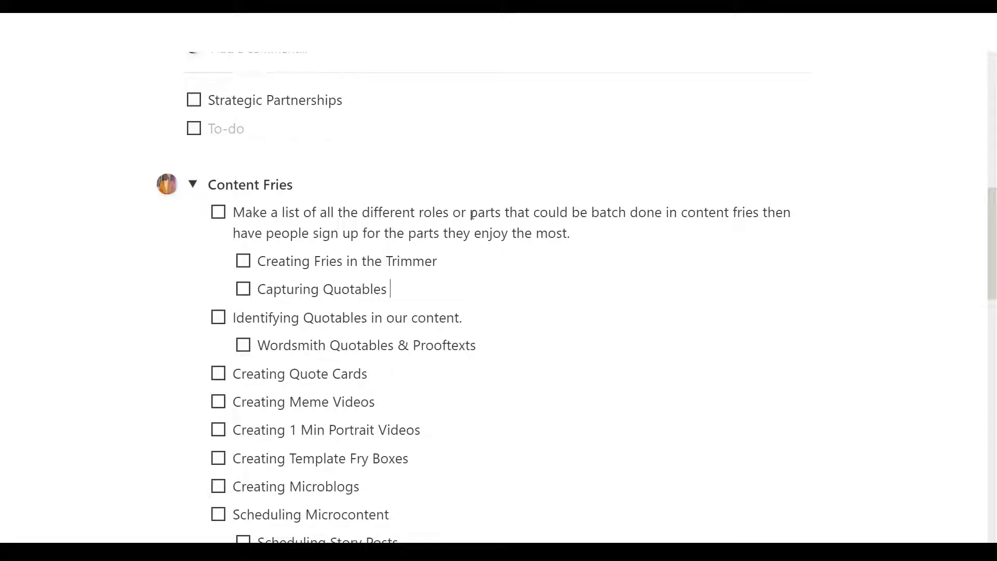
key("Return")
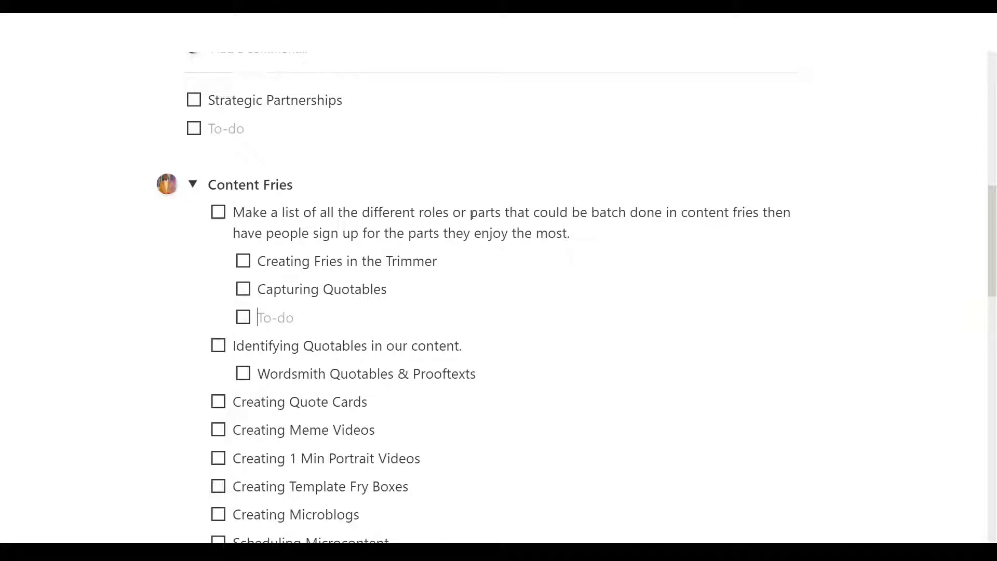
Step: Delete the nested to-dos "Creating Fries in the Trimmer" and "Capturing Quotables" along with the empty one below them
key("shift+Up")
key("shift+Up")
key("shift+Up")
key("shift+Down")
key("BackSpace")
key("BackSpace")
key("BackSpace")
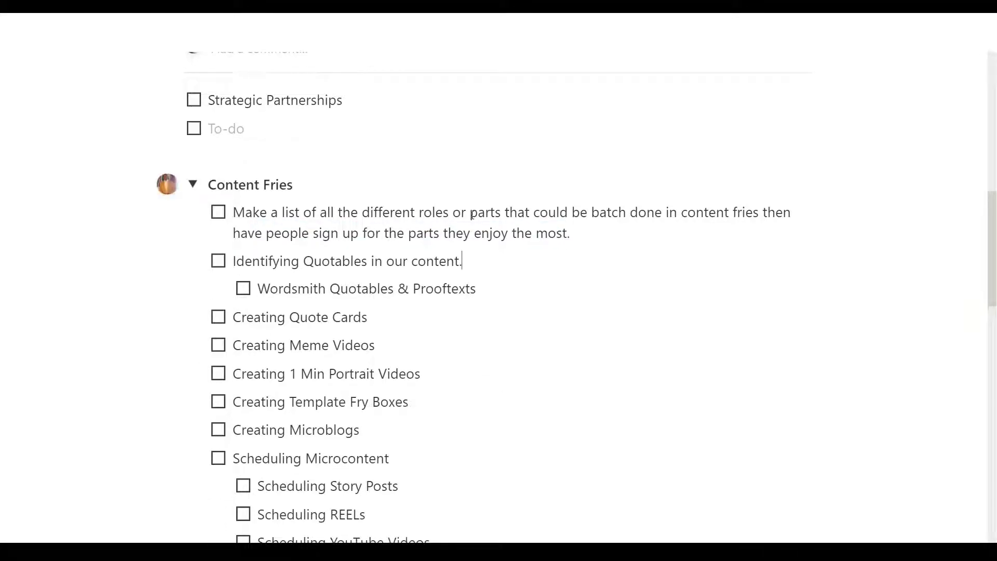
key("Down")
key("Down")
key("Down")
key("Down")
key("Down")
key("Down")
key("Down")
key("Down")
key("Down")
key("Up")
key("Up")
key("Up")
key("Up")
key("Up")
key("Up")
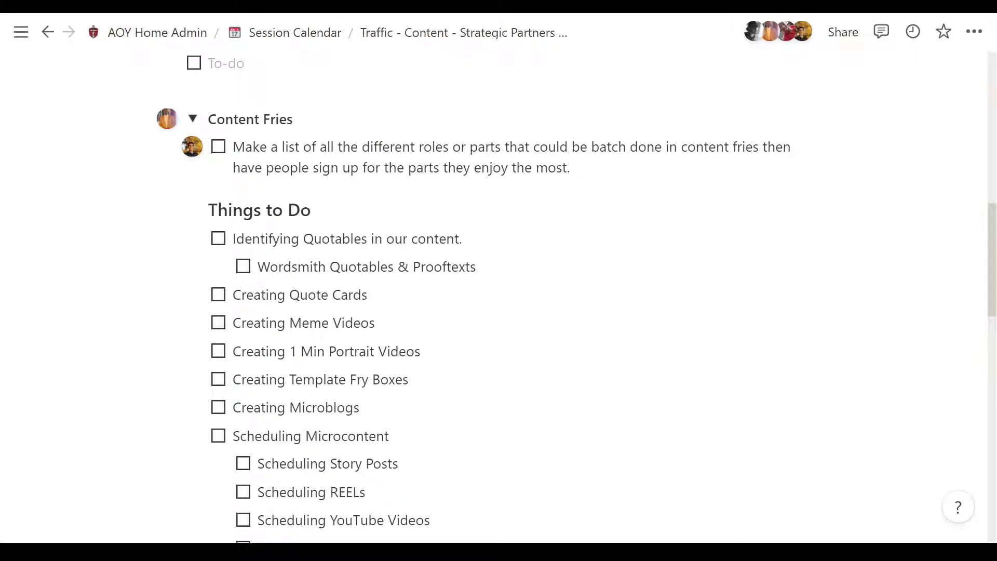
Step: Switch to Chrome, open contentfries.com and try to load its app page, reloading it as needed
left_click_drag(996, 140, 291, 14)
left_click(283, 23)
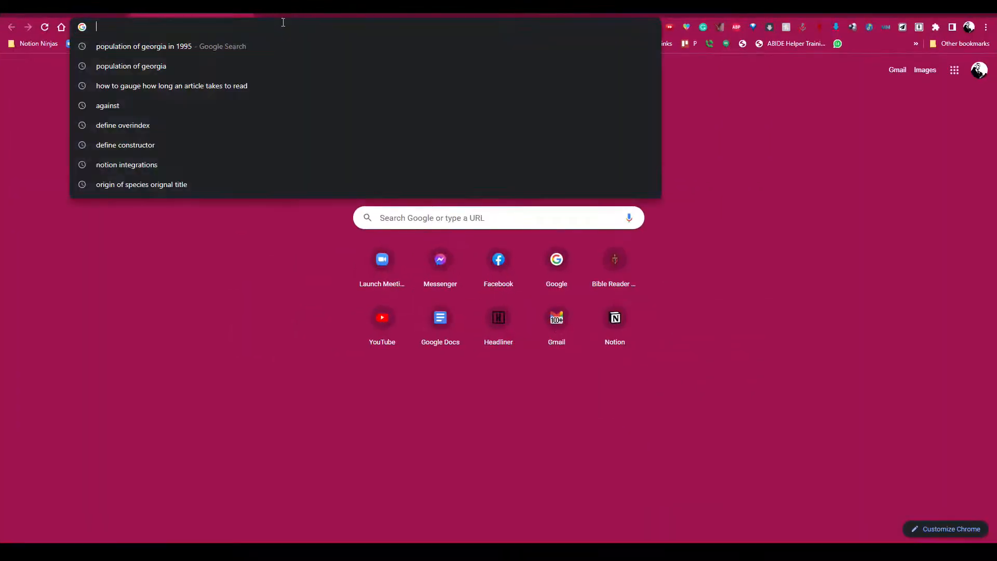
type("contentfries.com")
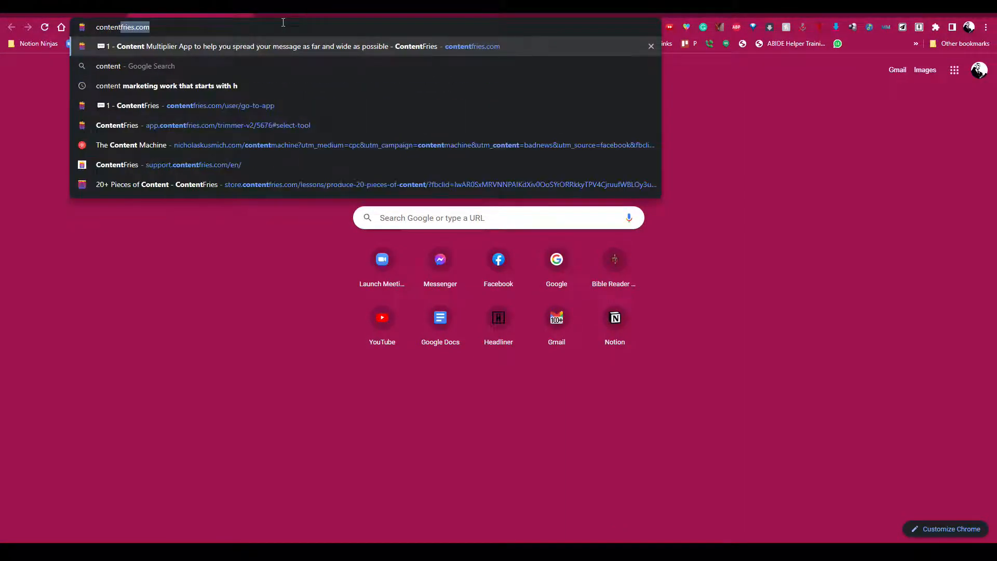
key("Return")
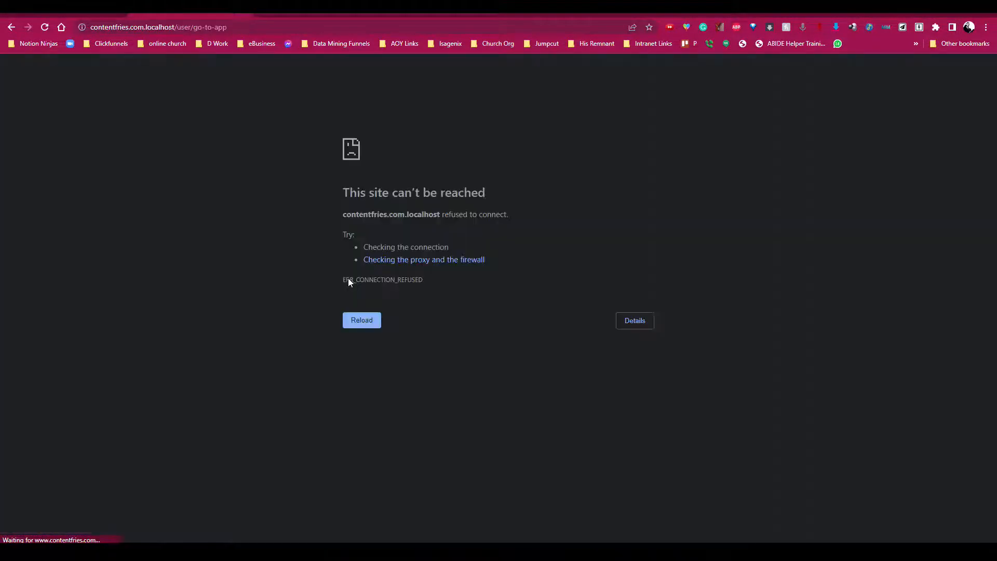
left_click(358, 322)
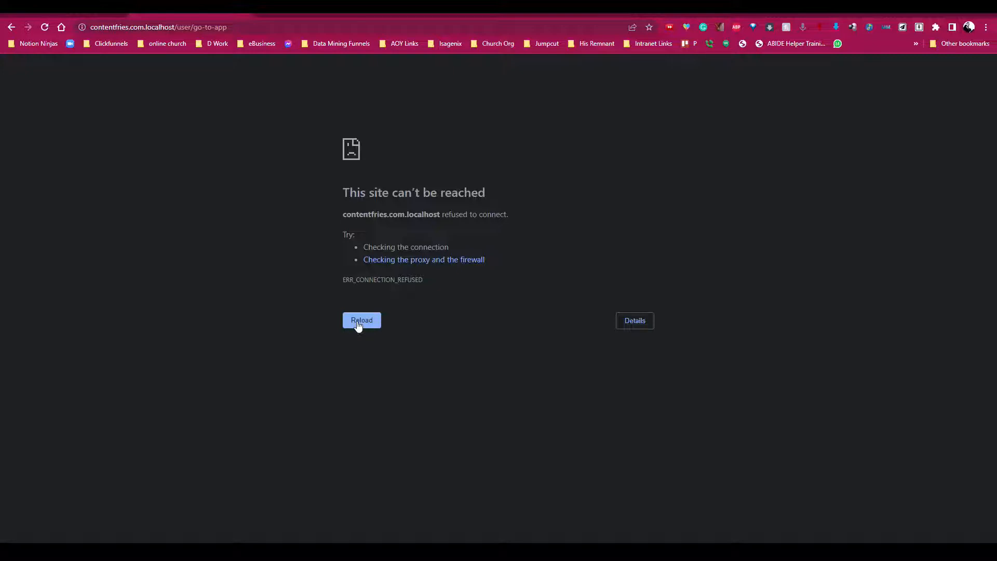
left_click(358, 322)
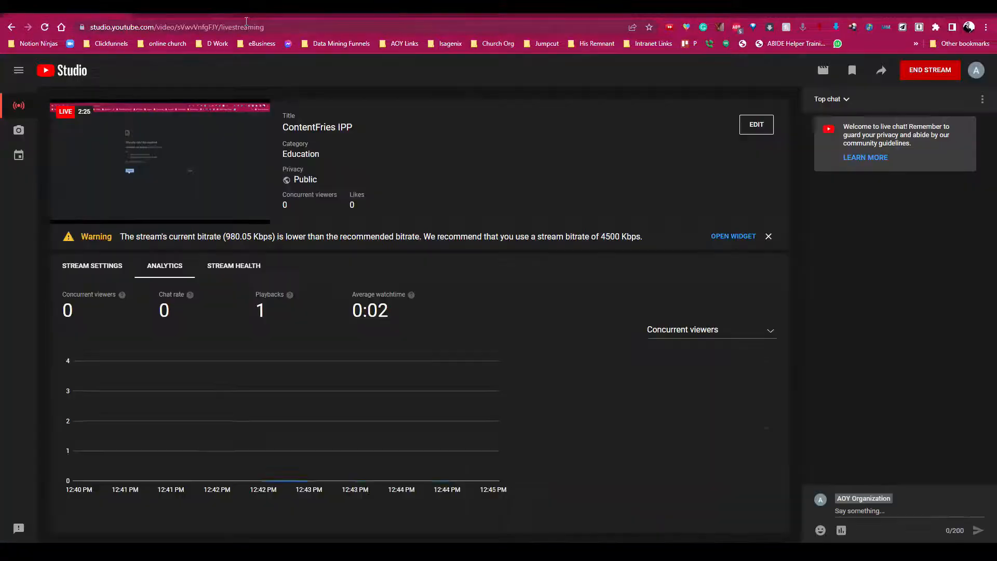
Step: Open contentfries.com in another browser tab and go to its app
key("ctrl+t")
type("content")
key("Return")
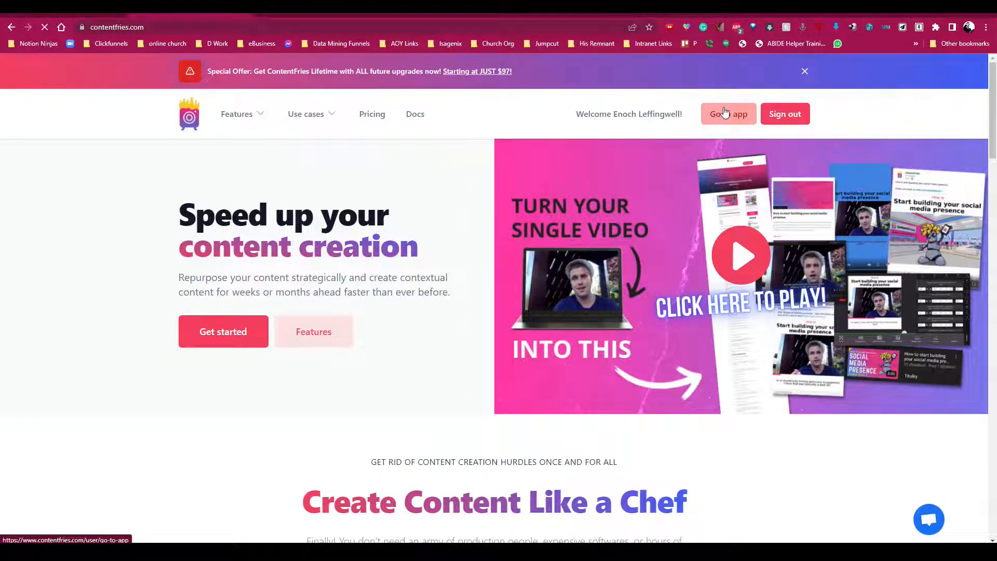
left_click(726, 113)
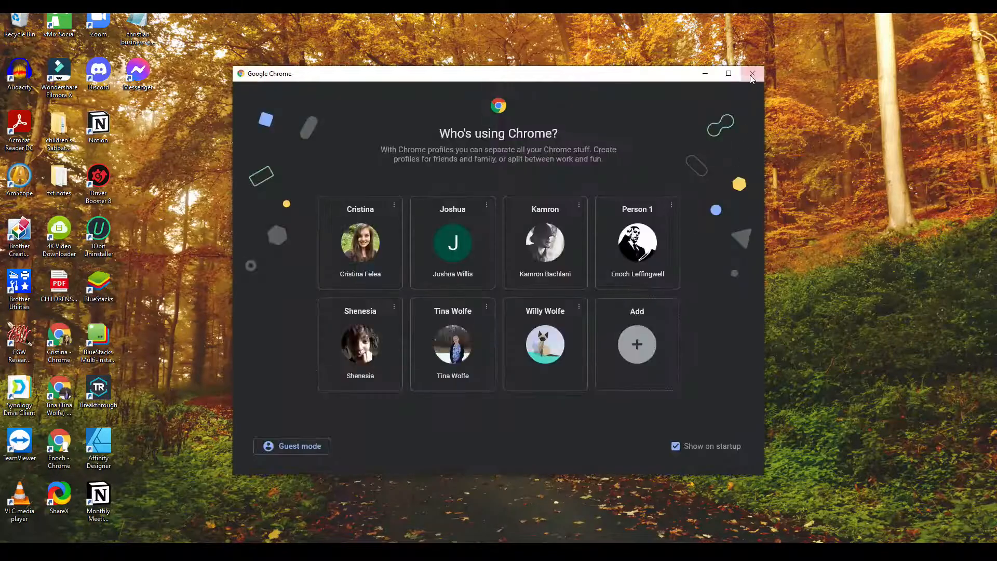
left_click(753, 71)
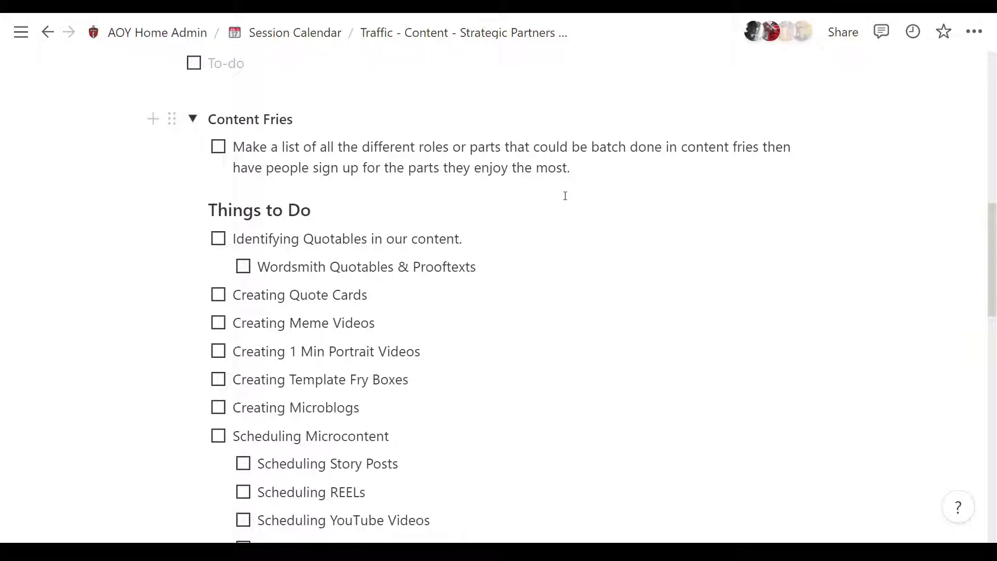
key("Return")
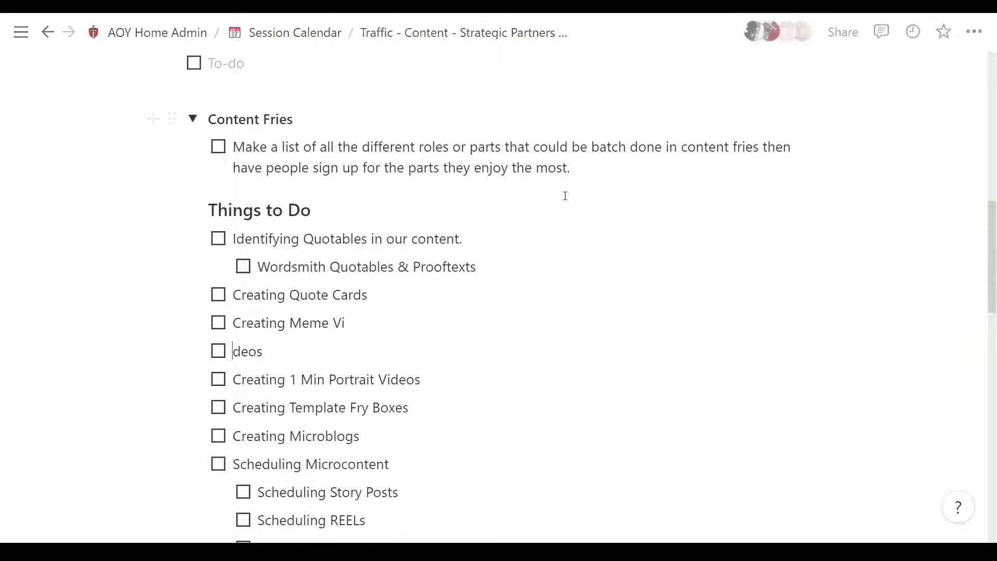
key("BackSpace")
key("BackSpace")
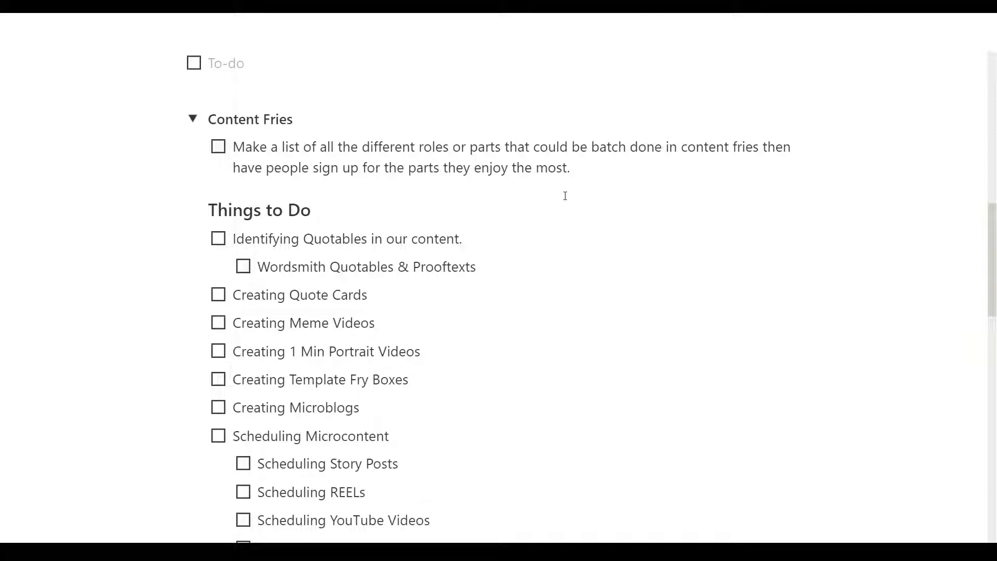
key("XF86AudioLowerVolume")
key("XF86AudioRaiseVolume")
key("XF86AudioLowerVolume")
key("XF86AudioRaiseVolume")
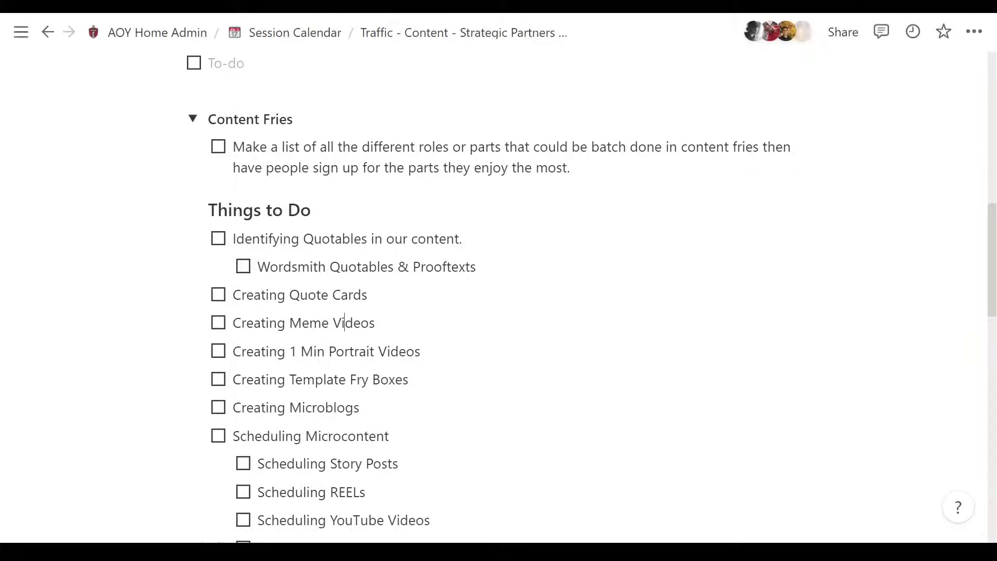
Step: Switch back to Chrome, open contentfries.com in a new tab and launch the ContentFries app from its homepage
left_click(333, 552)
left_click(140, 8)
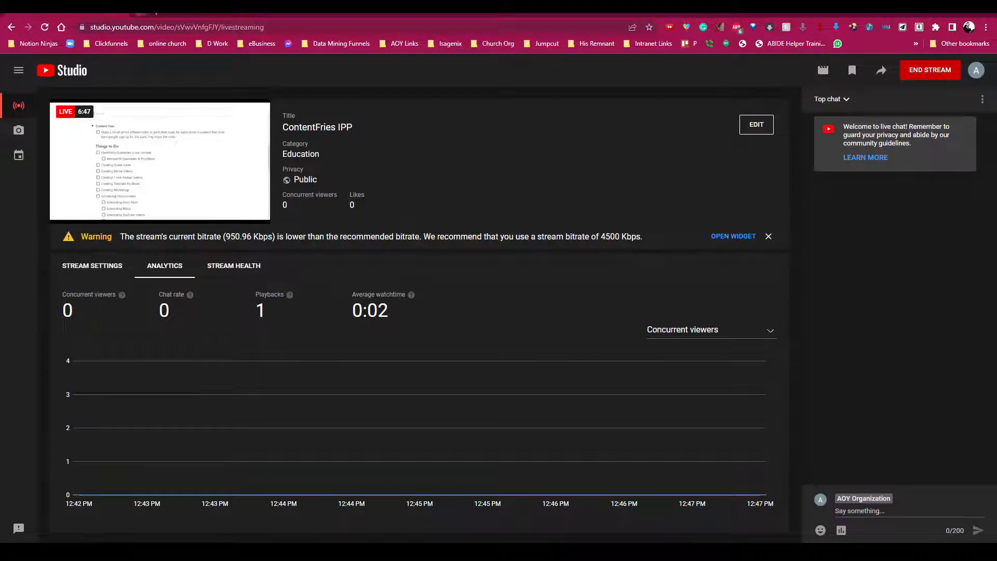
right_click(152, 8)
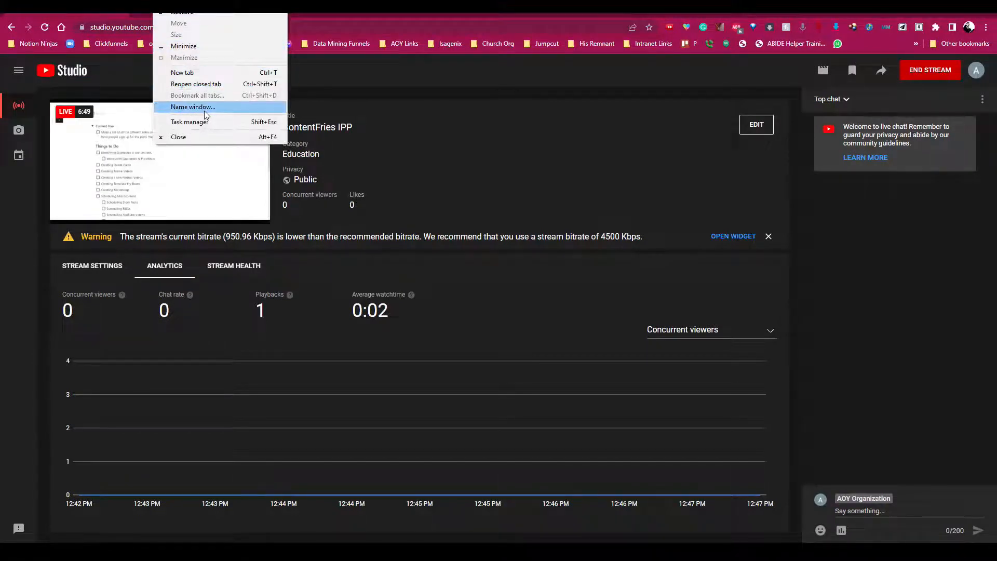
key("Escape")
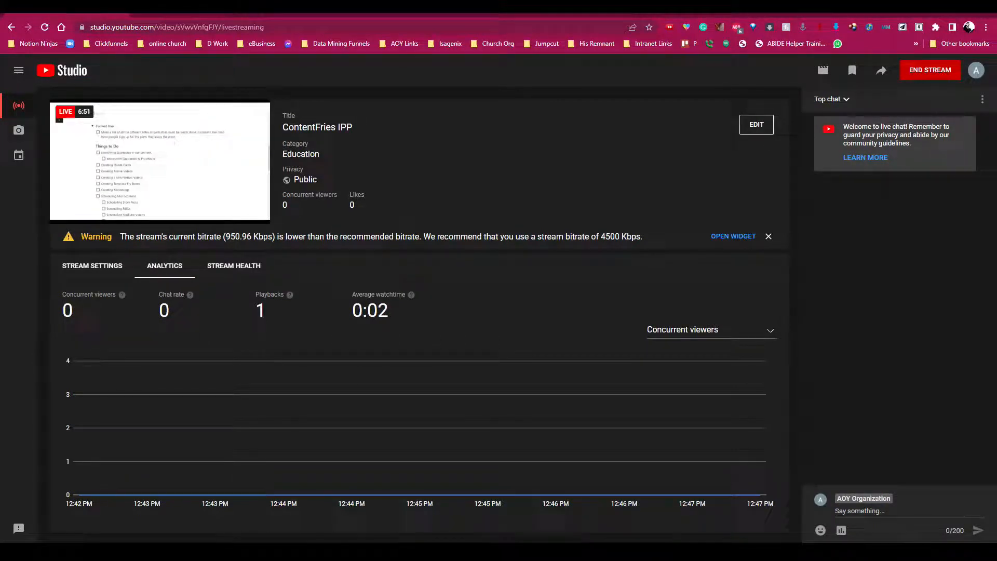
key("ctrl+t")
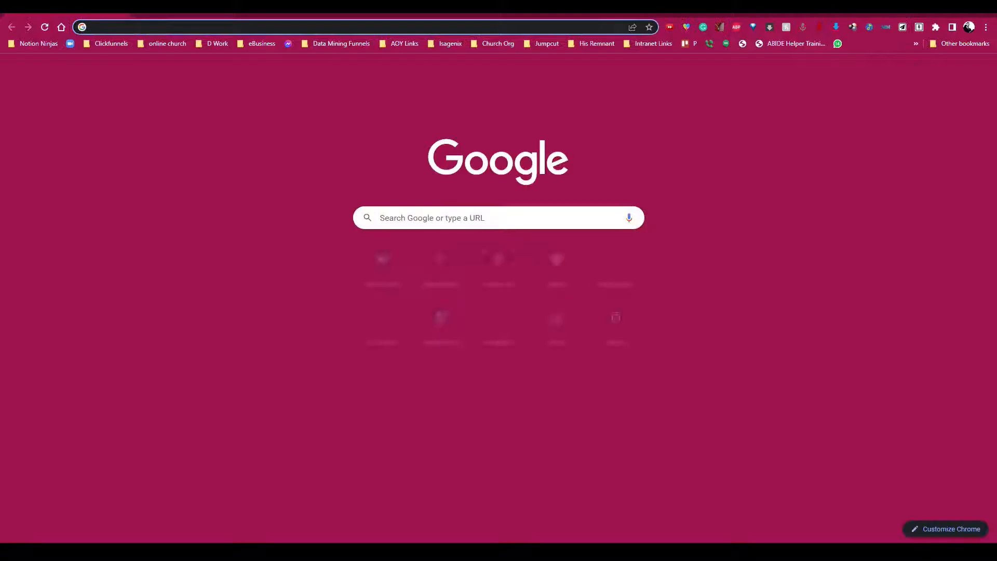
type("content")
key("Return")
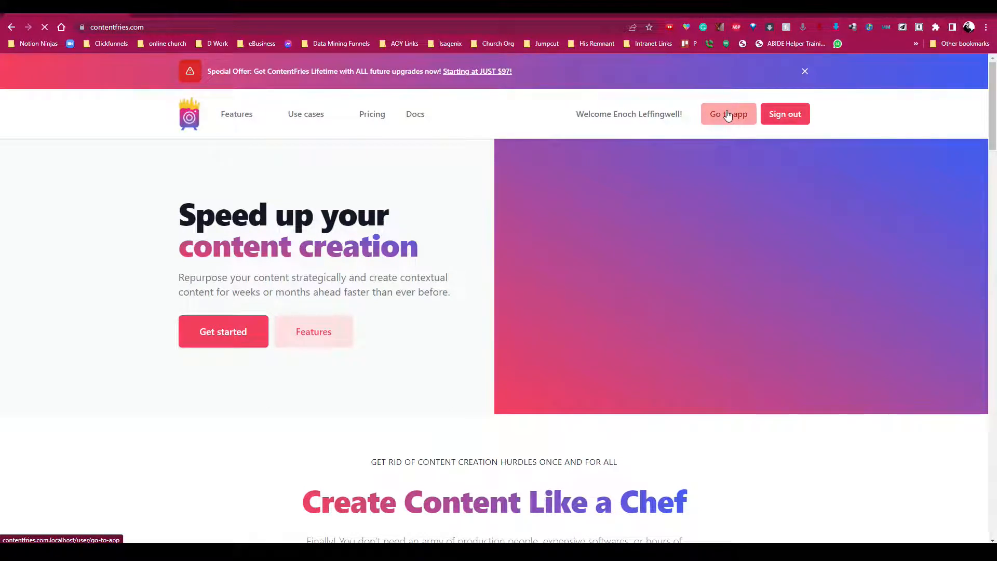
left_click(727, 114)
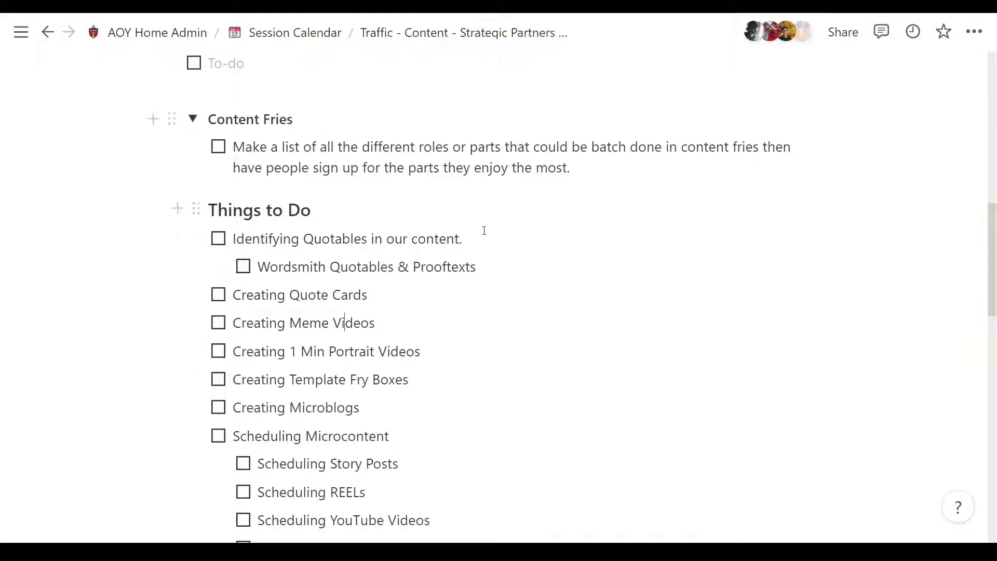
Step: Return to the Notion page and go through the to-dos under Things to Do, from identifying quotables to scheduling YouTube videos
left_click_drag(479, 236, 382, 301)
left_click(233, 239)
left_click_drag(478, 239, 233, 238)
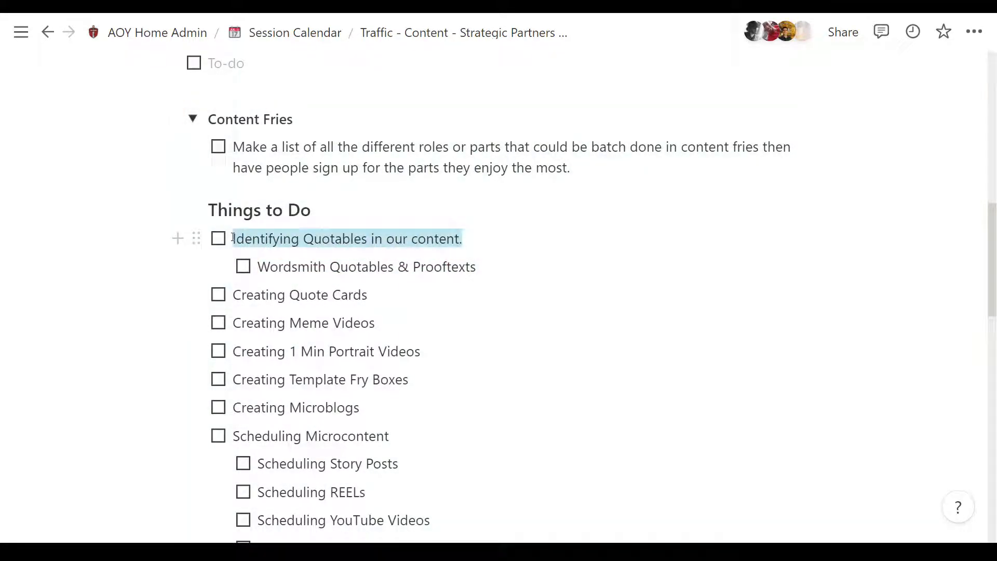
left_click(234, 239)
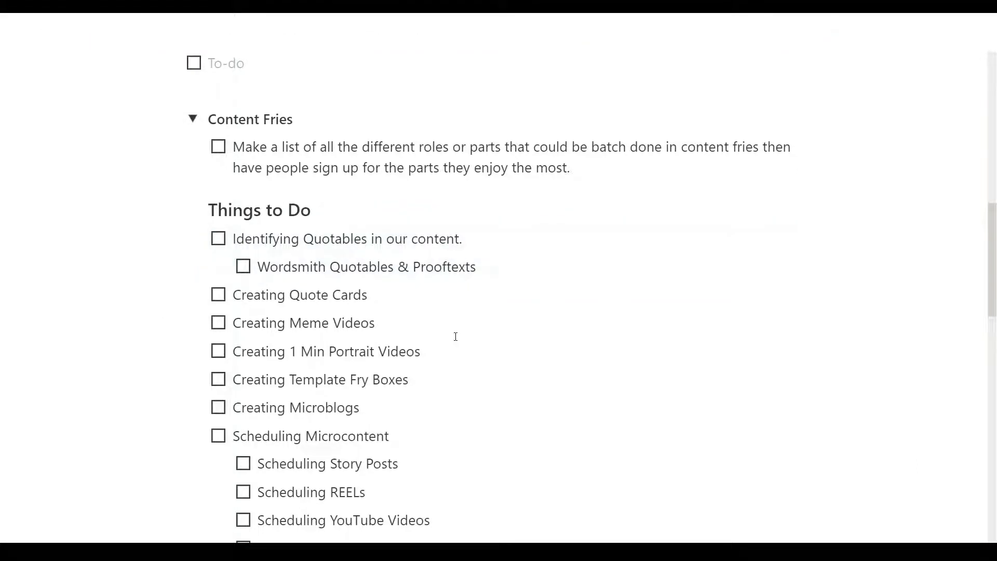
key("Escape")
key("Down")
key("Down")
key("Up")
key("Up")
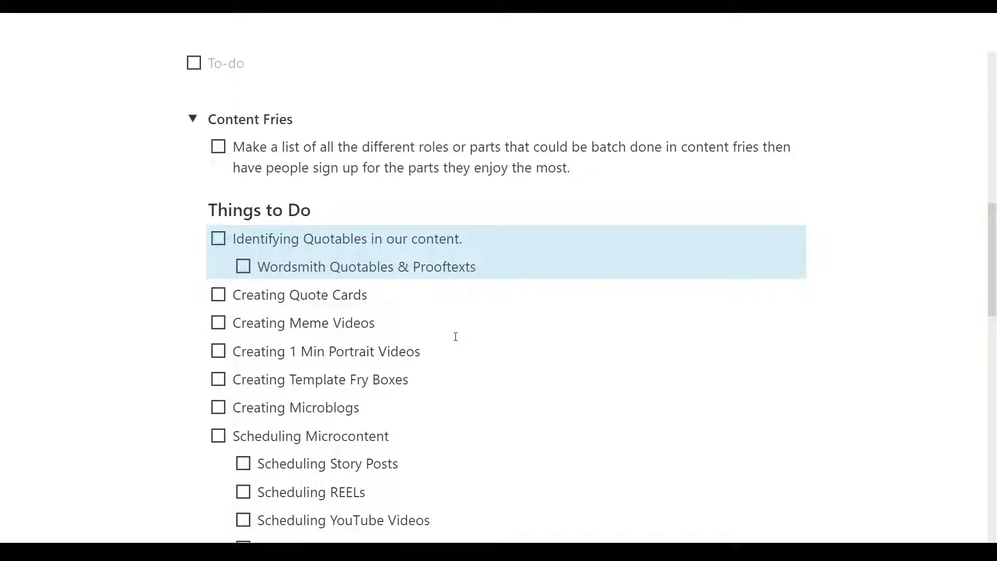
key("Down")
key("Down")
key("Up")
key("Down")
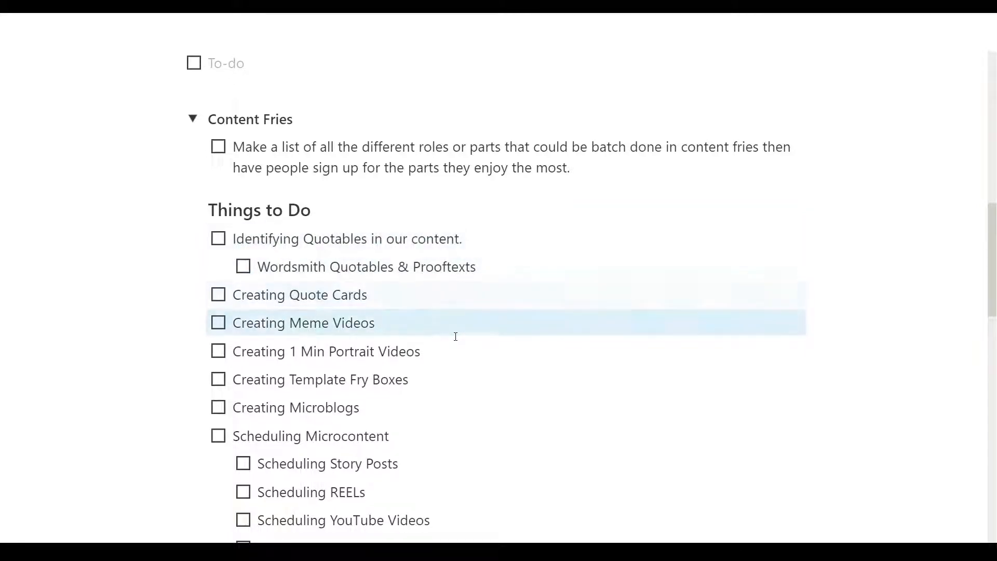
key("Down")
key("Down")
key("Down")
key("Down")
key("Down")
key("Down")
key("Down")
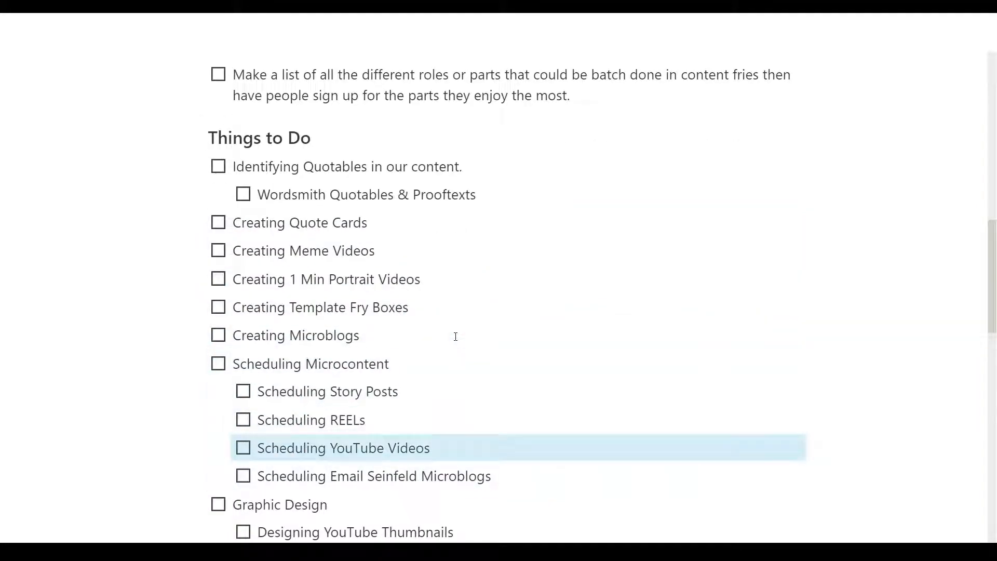
Step: Go back up to the quotables to-do, and review the list down to the headline inventory to-do
key("Up")
key("Up")
key("Up")
key("Up")
key("Up")
key("Up")
key("Up")
key("Up")
key("Up")
key("Up")
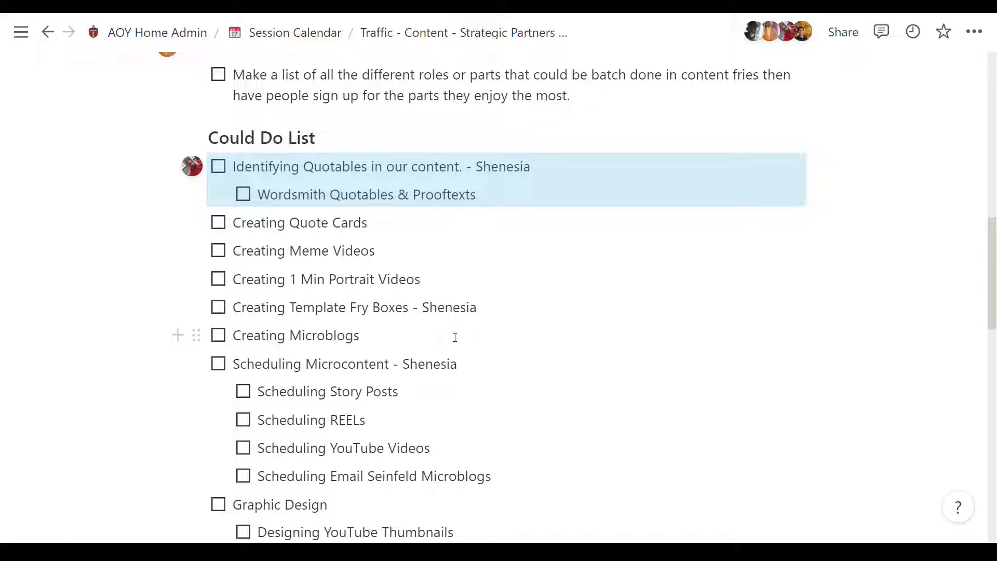
scroll(464, 337, "down", 4)
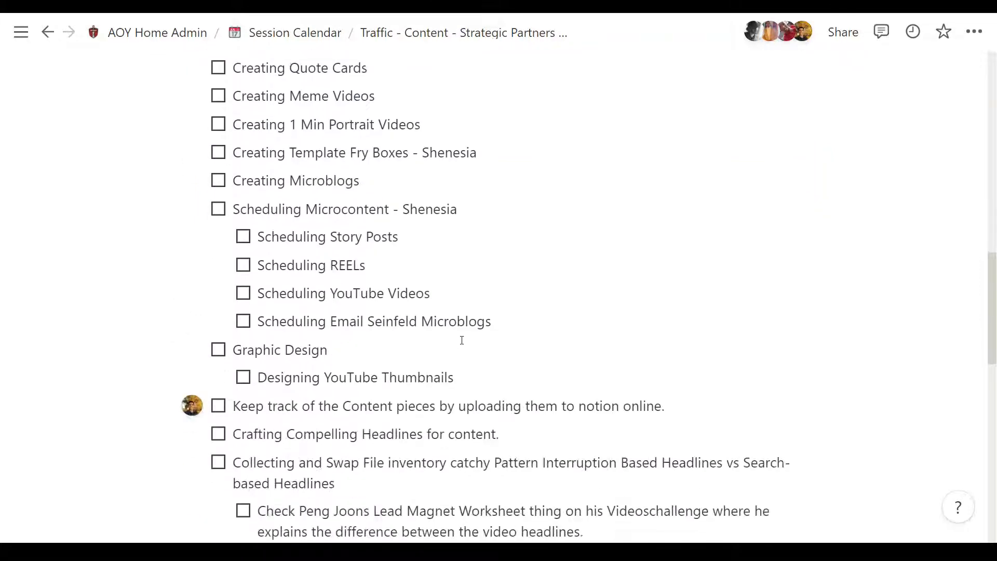
scroll(310, 287, "down", 2)
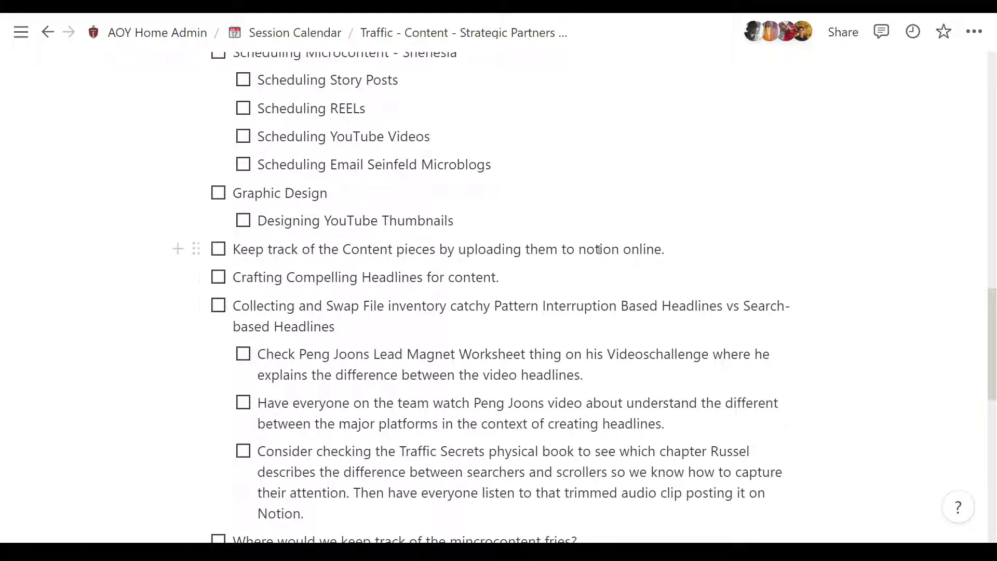
left_click(686, 249)
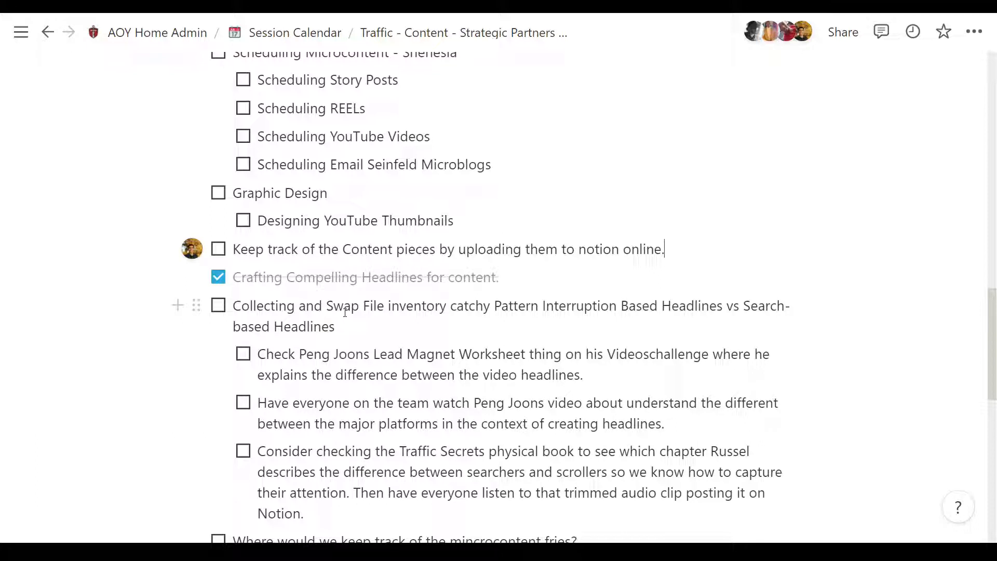
left_click(379, 324)
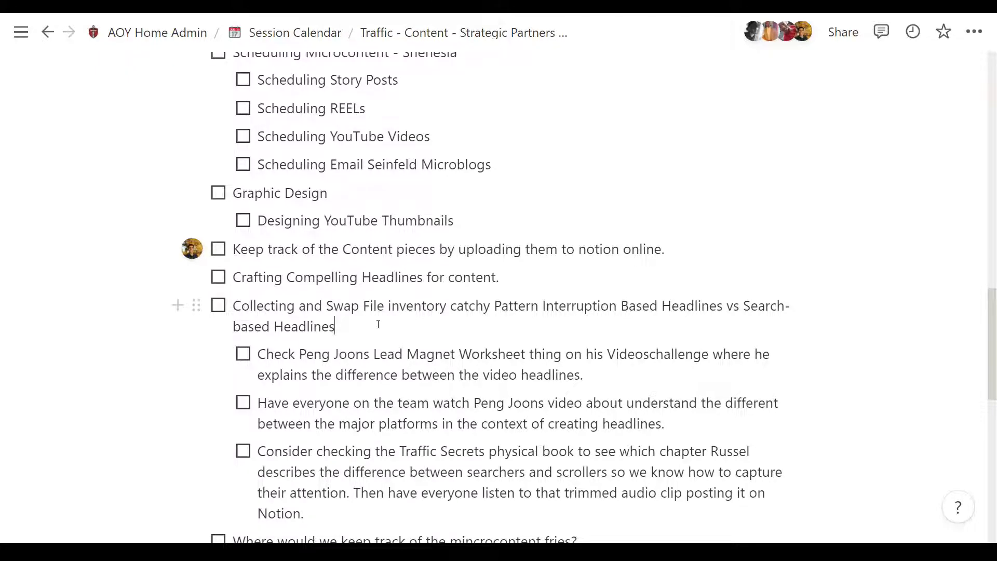
Step: Look through the remaining to-dos down to the how the sausage is made video, and revisit the Could Do List
scroll(379, 325, "down", 4)
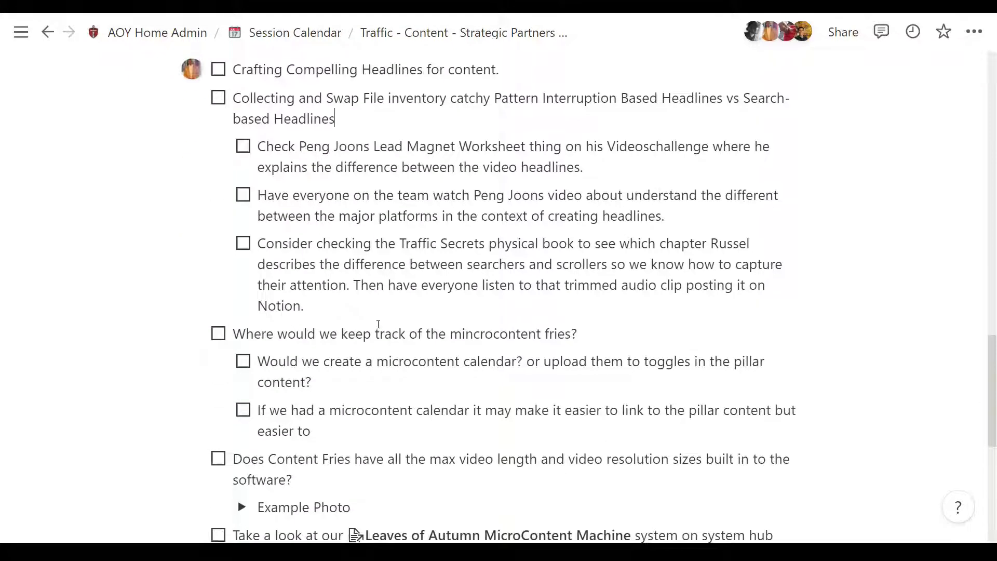
scroll(379, 324, "down", 2)
scroll(379, 324, "up", 1)
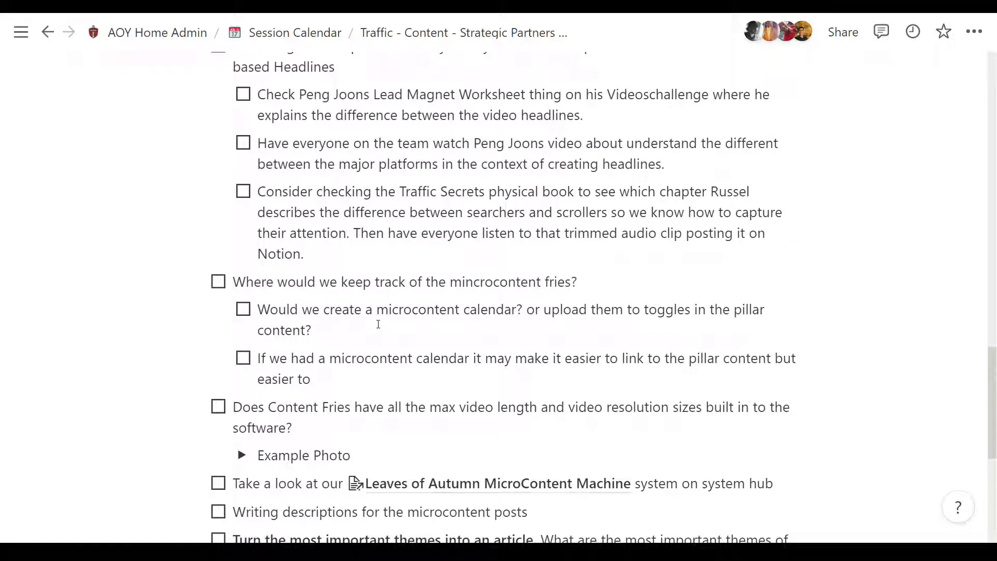
scroll(379, 324, "up", 1)
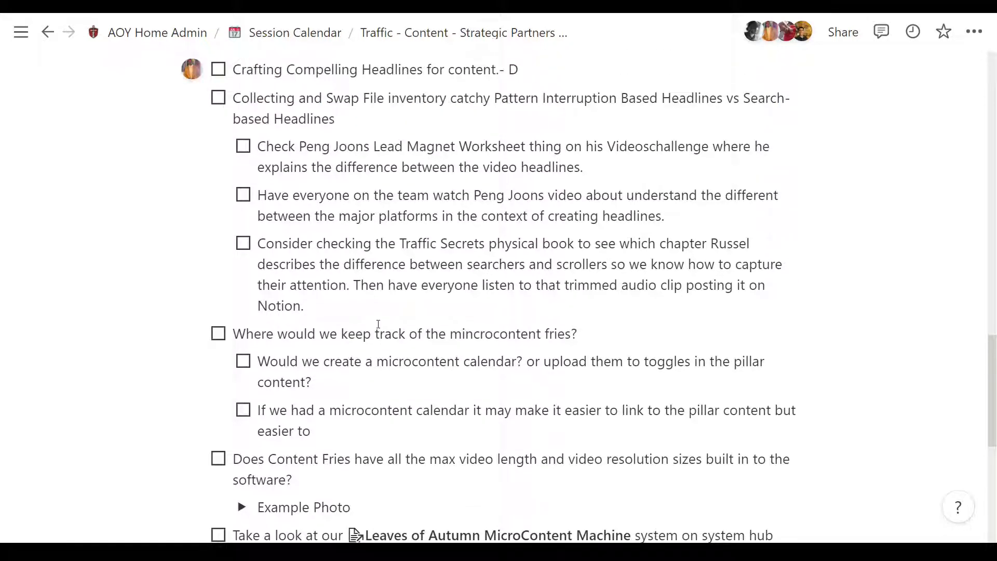
scroll(378, 324, "down", 1)
scroll(378, 324, "down", 2)
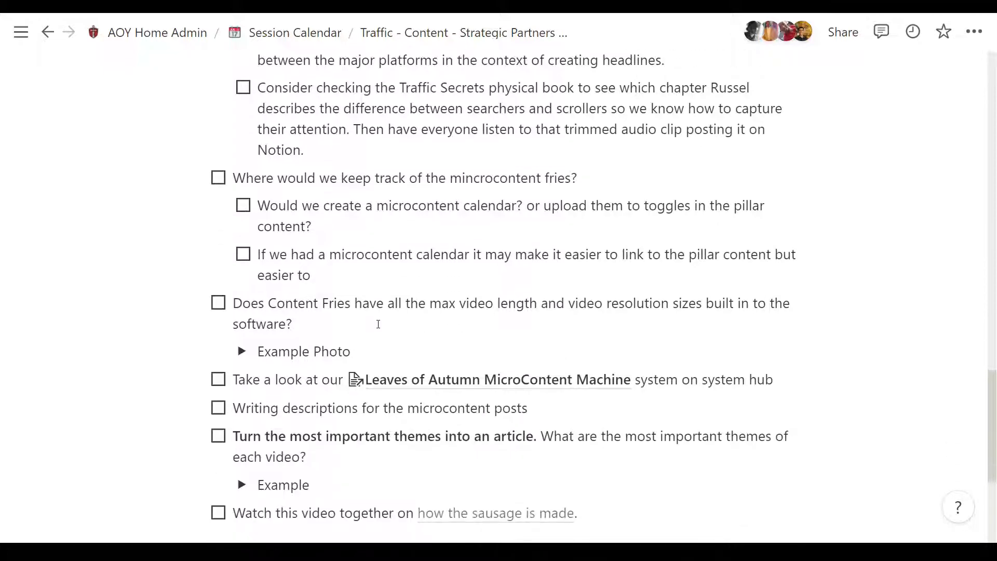
scroll(378, 324, "up", 10)
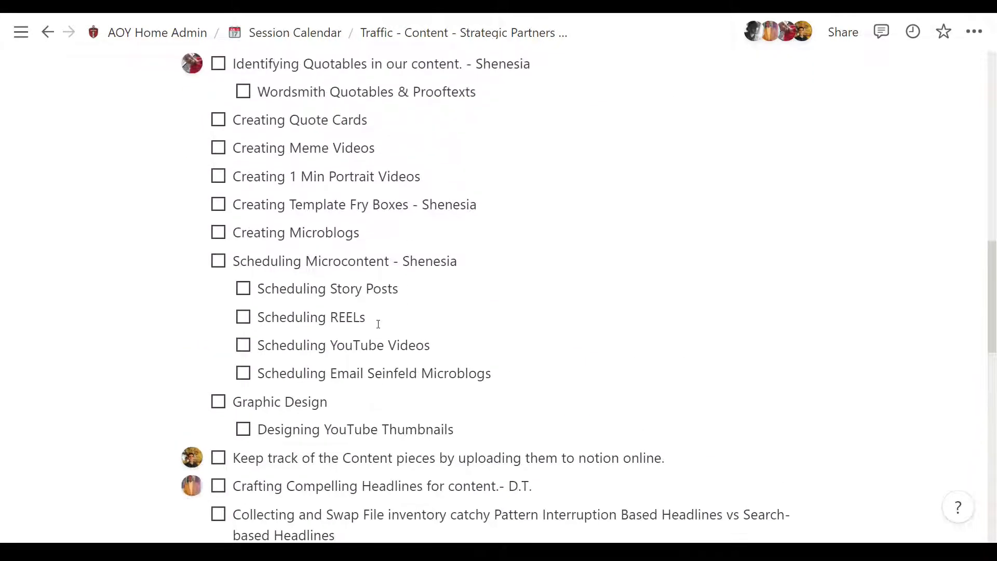
scroll(379, 324, "up", 3)
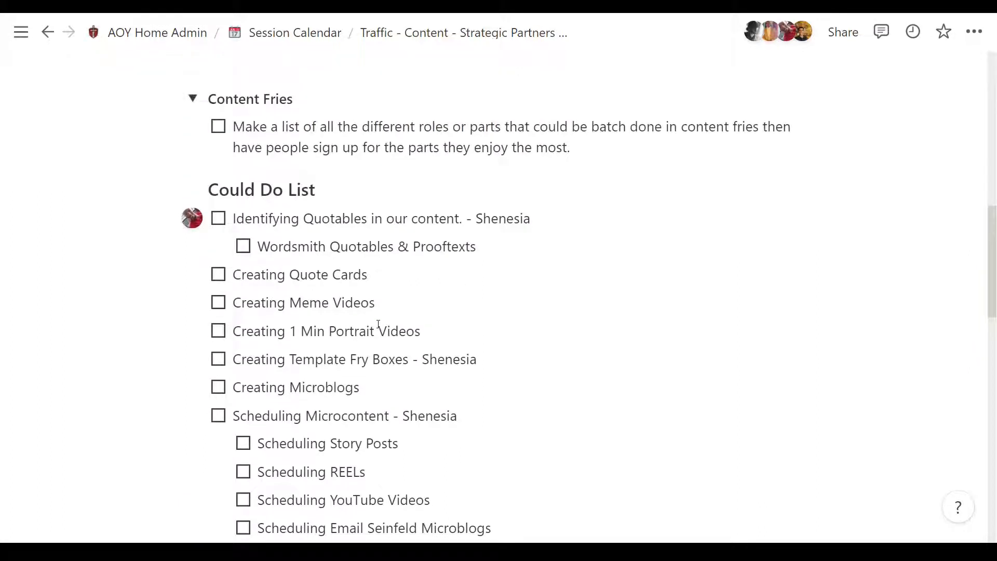
scroll(379, 324, "down", 2)
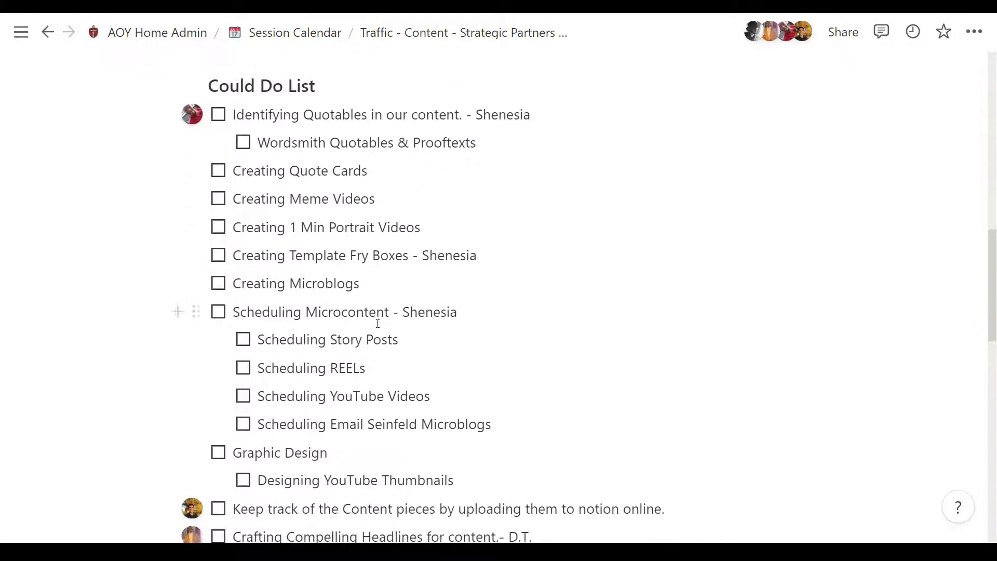
scroll(377, 323, "down", 3)
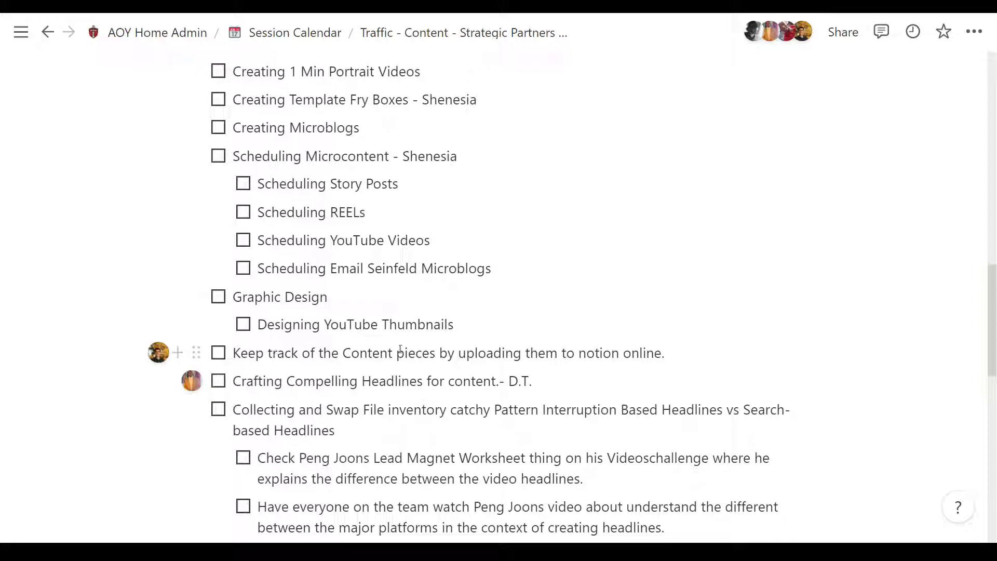
Step: Review how the Could Do List is grouped, from the Graphic Design and microblog to-dos to the video editing and copywriting ones
left_click(465, 325)
left_click(413, 309)
left_click(504, 268)
left_click(415, 296)
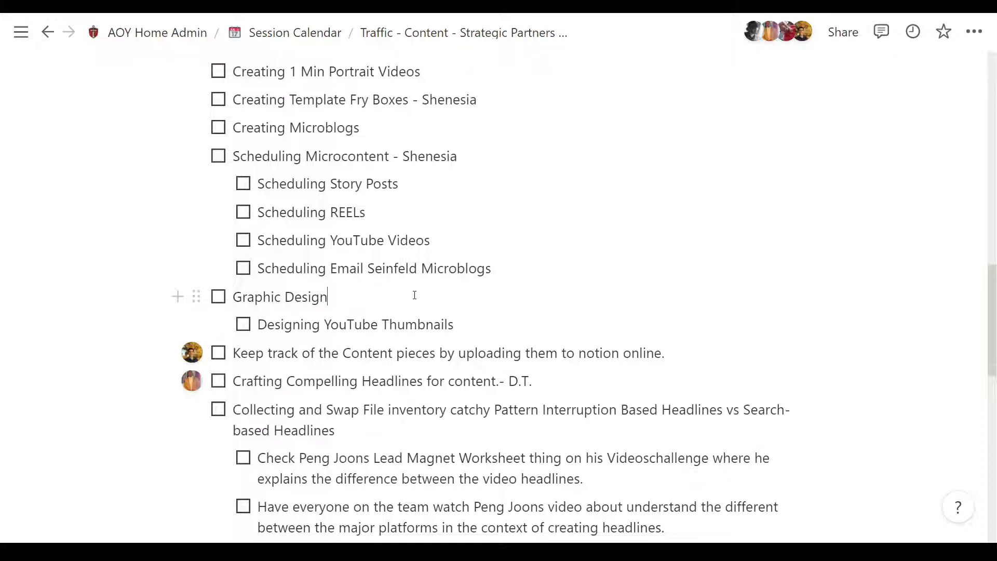
scroll(414, 295, "up", 3)
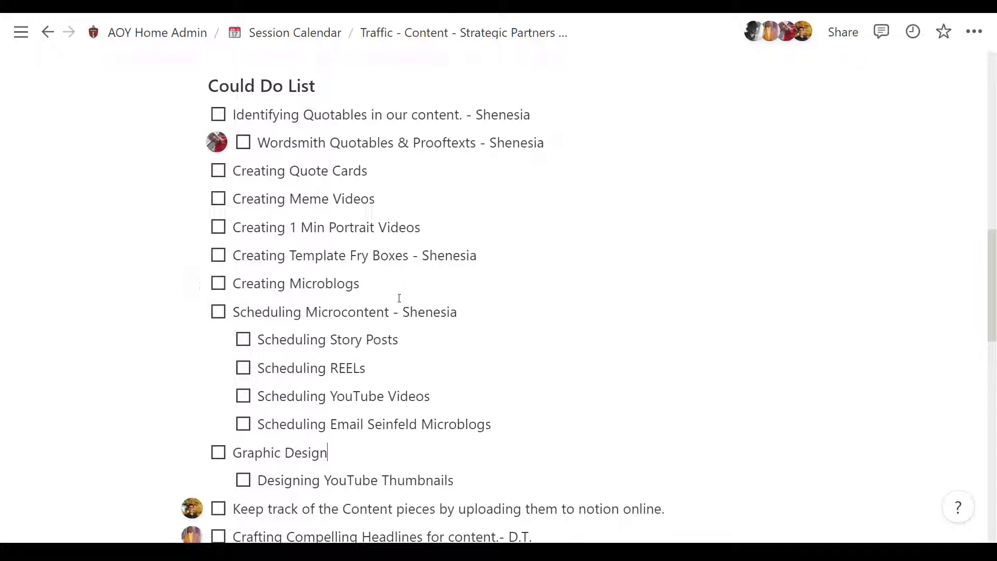
left_click(391, 283)
left_click(391, 463)
scroll(385, 452, "down", 1)
scroll(384, 452, "down", 2)
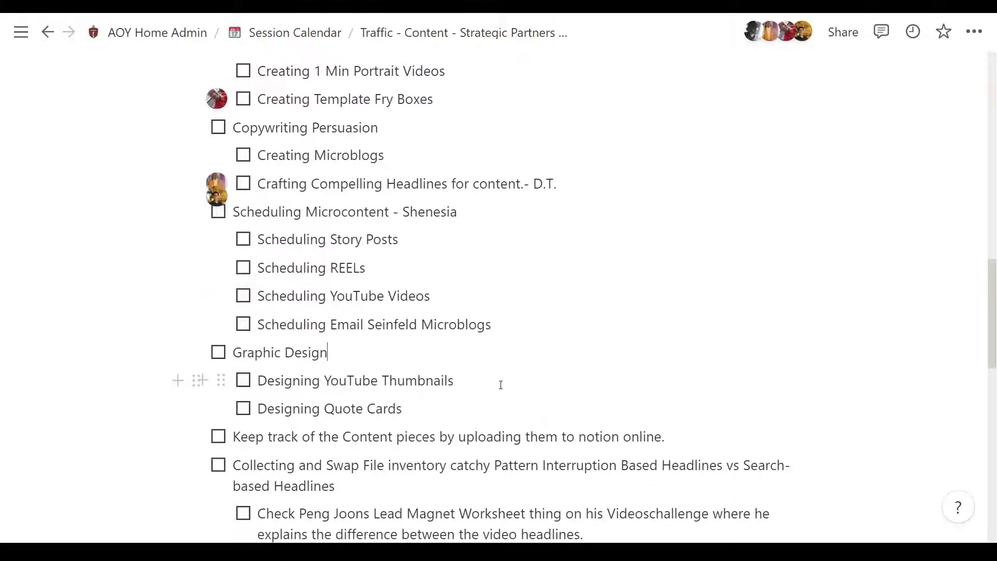
scroll(490, 385, "up", 5)
scroll(452, 392, "down", 2)
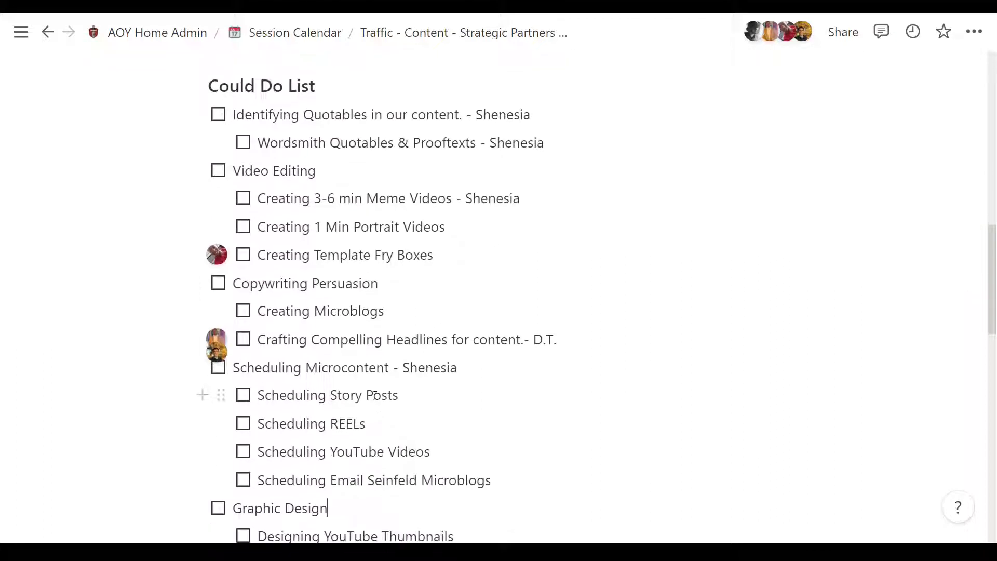
scroll(373, 392, "down", 2)
scroll(369, 391, "up", 2)
Step: Point out the quotables to-do and the video creation to-dos under Video Editing by highlighting their text
left_click_drag(233, 113, 372, 114)
left_click(371, 114)
left_click_drag(265, 195, 472, 230)
left_click(477, 259)
left_click(261, 199)
left_click(474, 232)
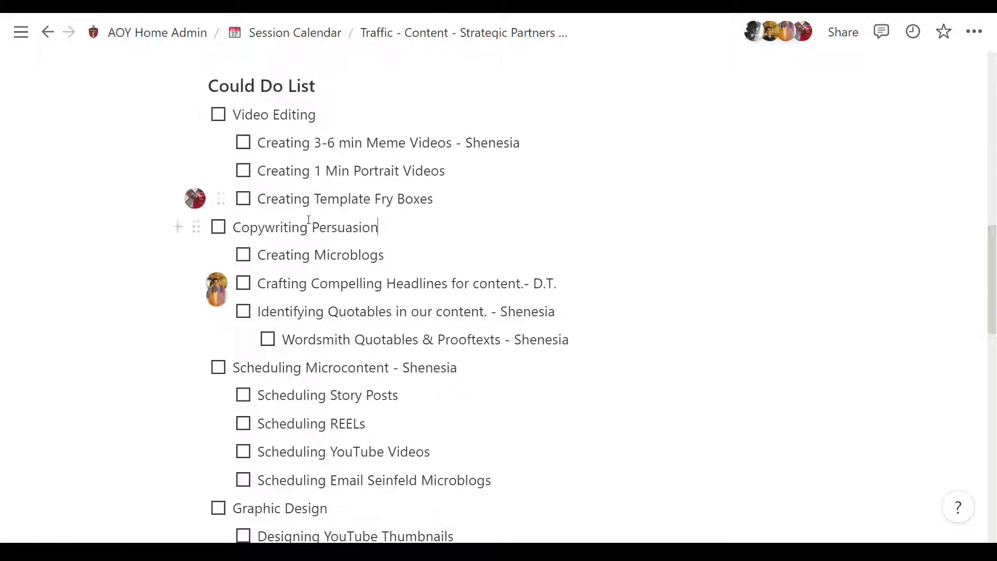
left_click_drag(489, 176, 257, 138)
left_click(256, 139)
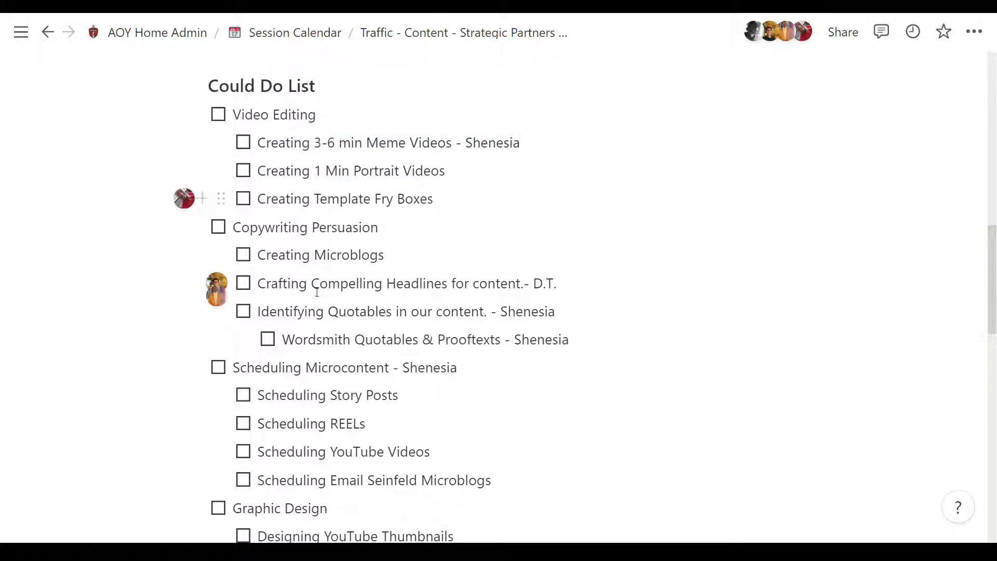
Step: Examine the regrouped to-dos from Copywriting Persuasion through Graphic Design to the question about tracking microcontent fries
scroll(296, 360, "down", 2)
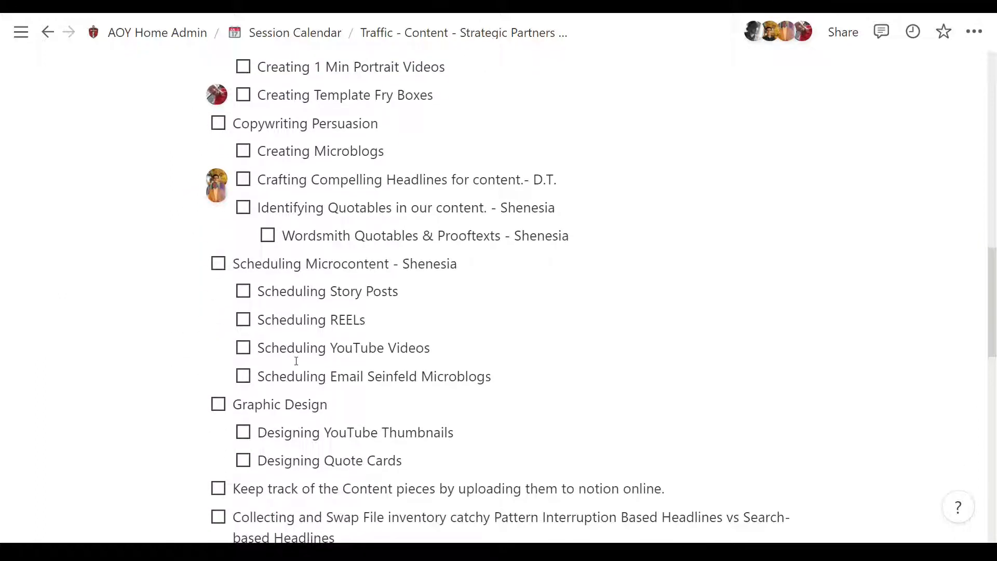
scroll(296, 361, "down", 3)
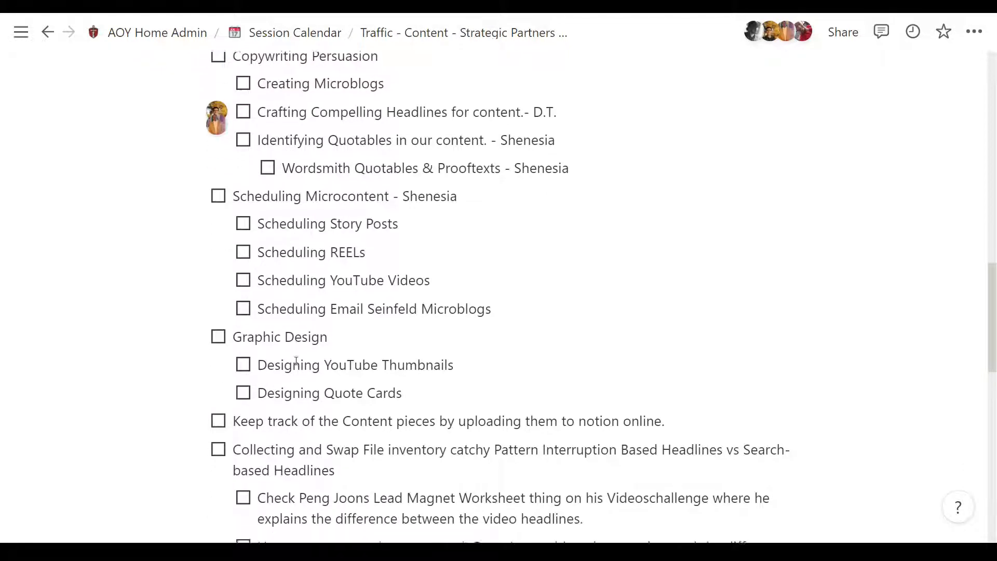
scroll(296, 360, "down", 1)
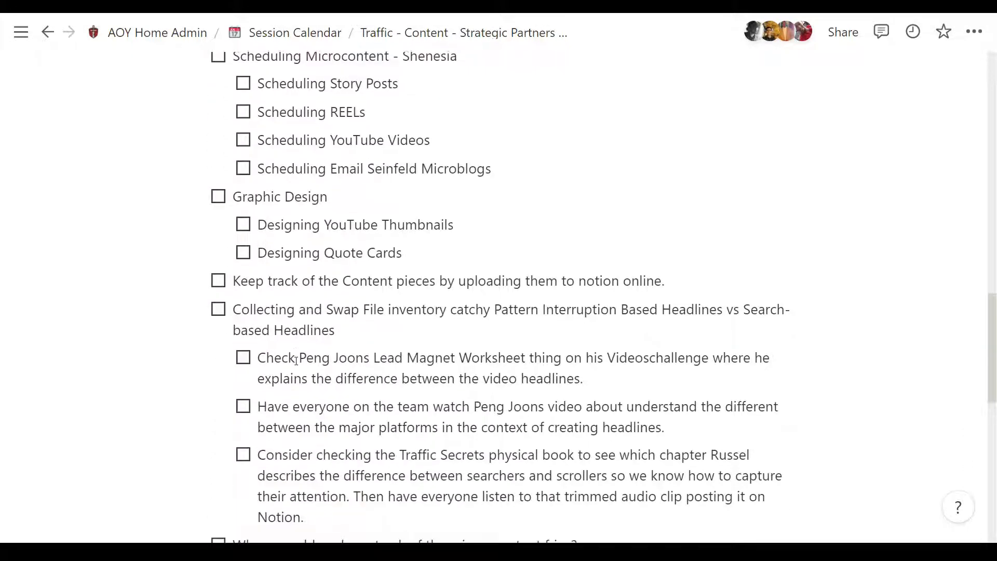
scroll(296, 360, "down", 2)
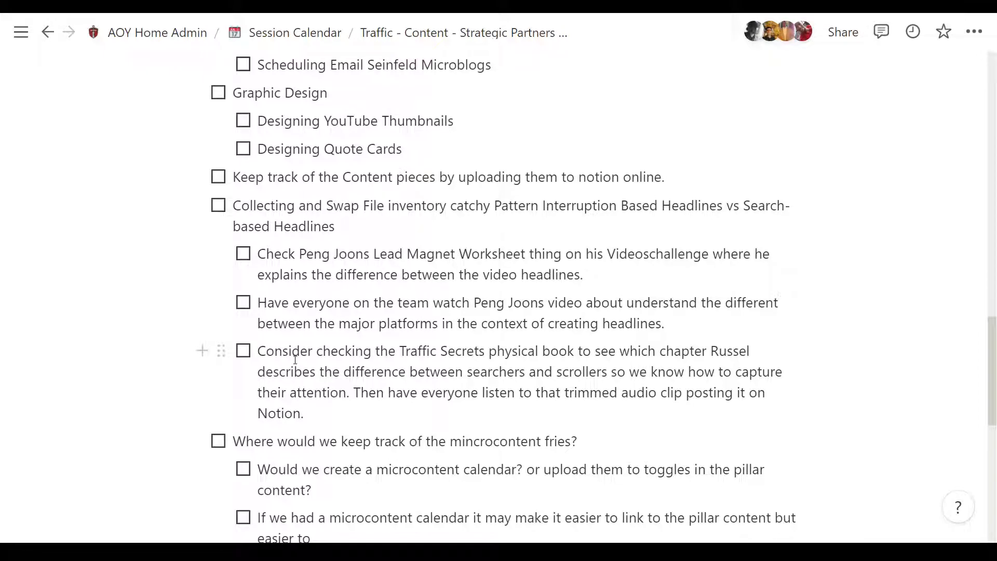
scroll(295, 359, "down", 3)
scroll(294, 359, "up", 5)
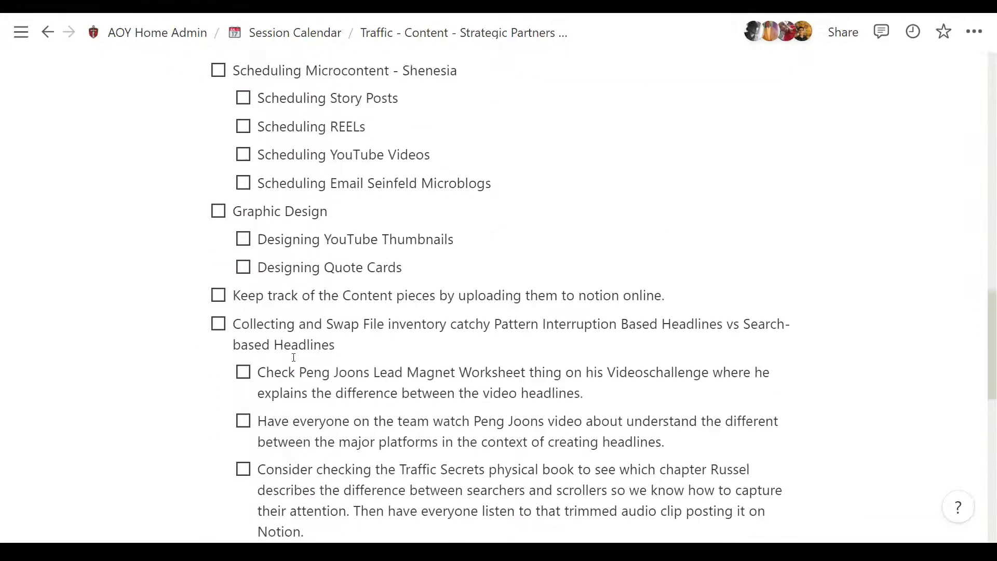
scroll(294, 357, "up", 6)
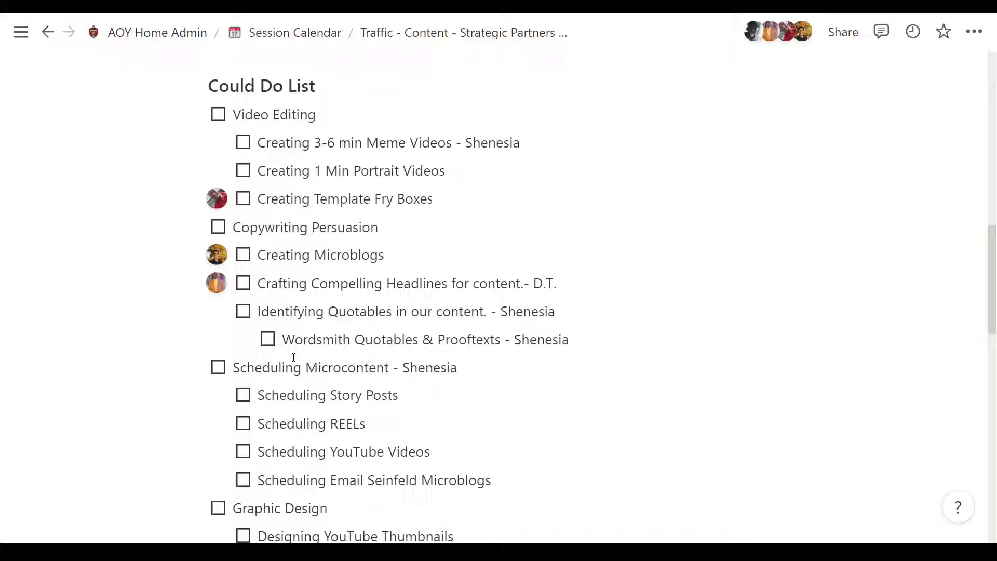
Step: Append a dash and the assignee's first name to the Creating Microblogs from Transcription to-do, correcting its spelling
scroll(293, 357, "up", 1)
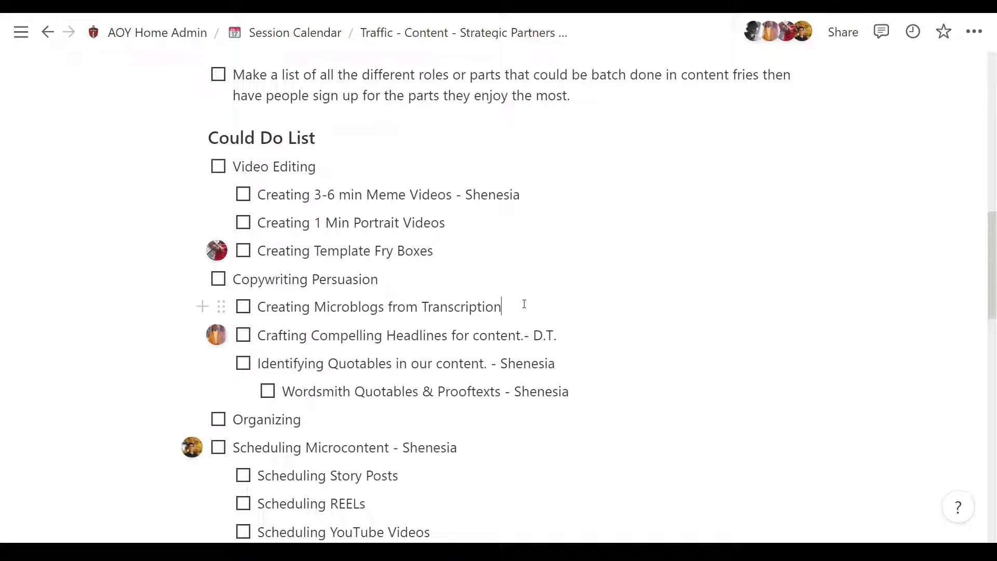
type("- Karmon")
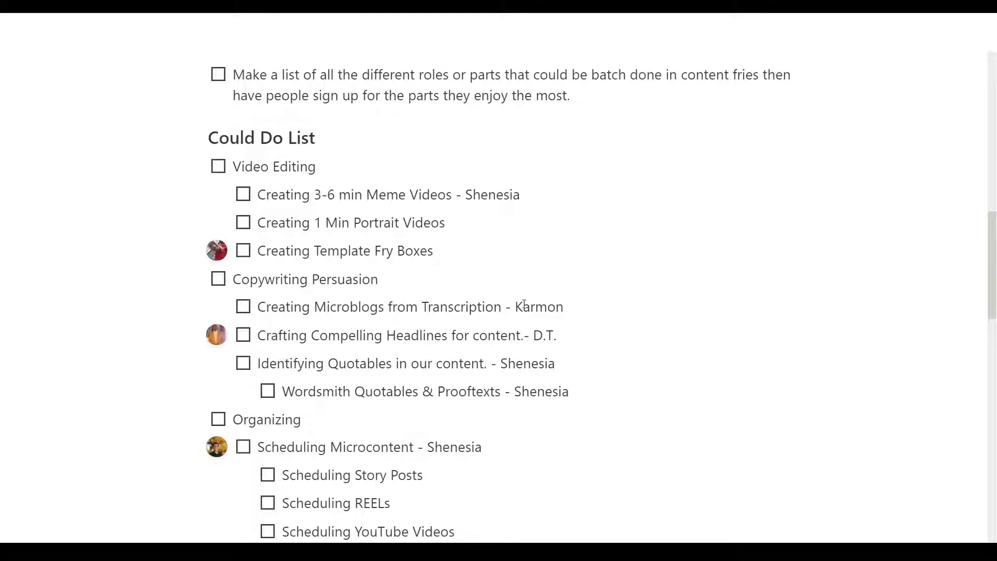
key("ctrl+BackSpace")
type("Kamron")
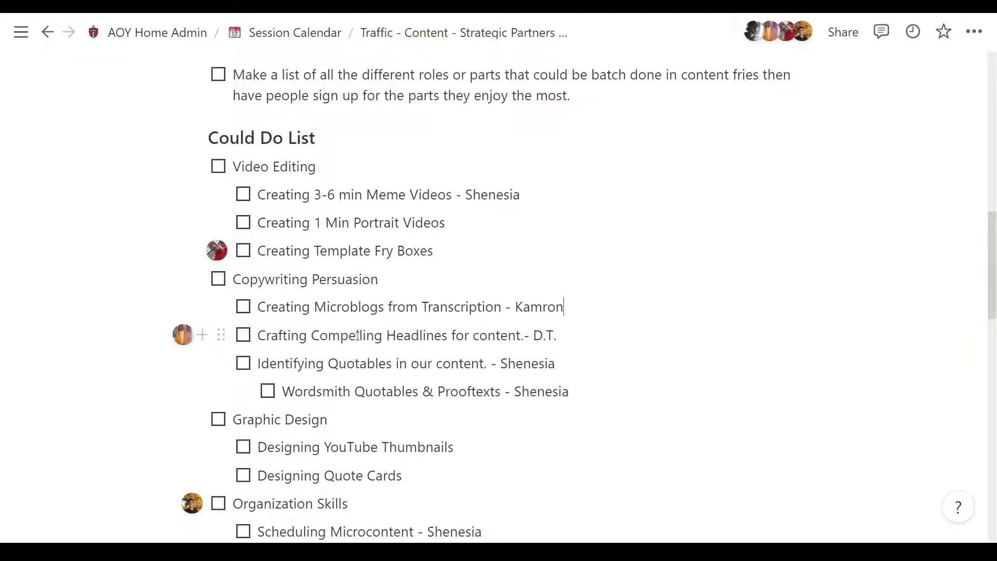
Step: Review the to-dos from Copywriting Persuasion to Resources, highlighting the question about where to keep track of the microcontent fries
scroll(357, 337, "down", 1)
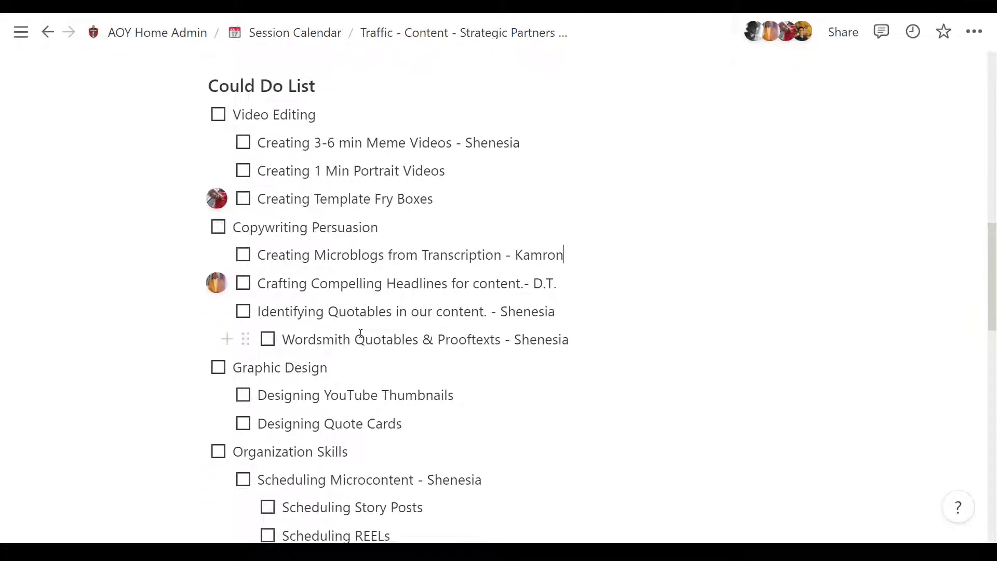
scroll(361, 334, "down", 2)
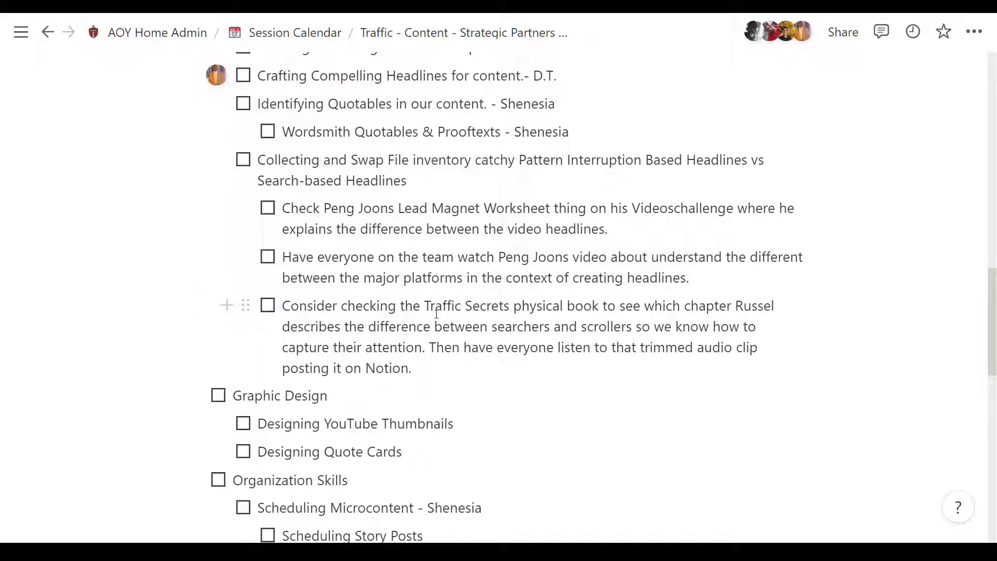
scroll(436, 314, "down", 5)
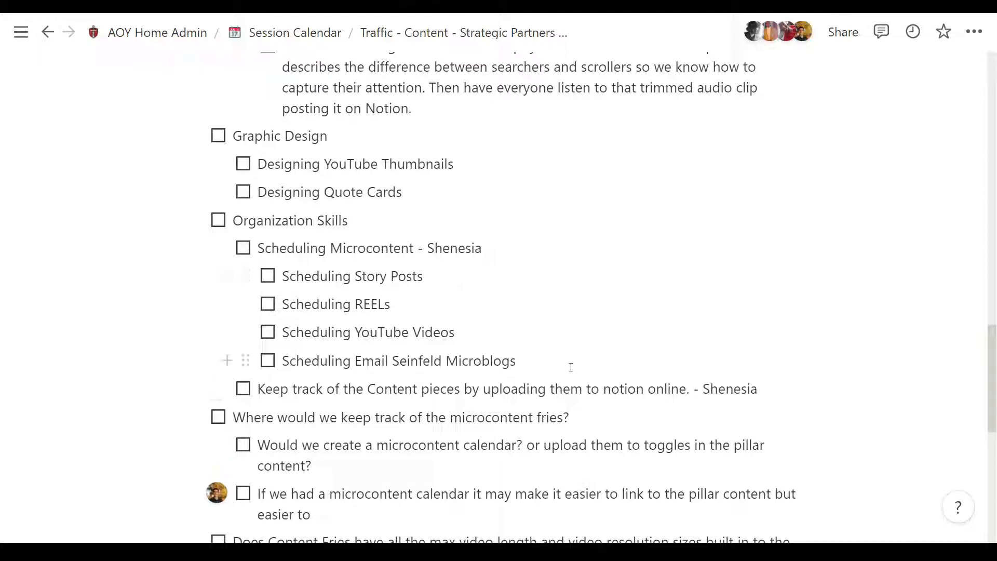
scroll(96, 287, "down", 3)
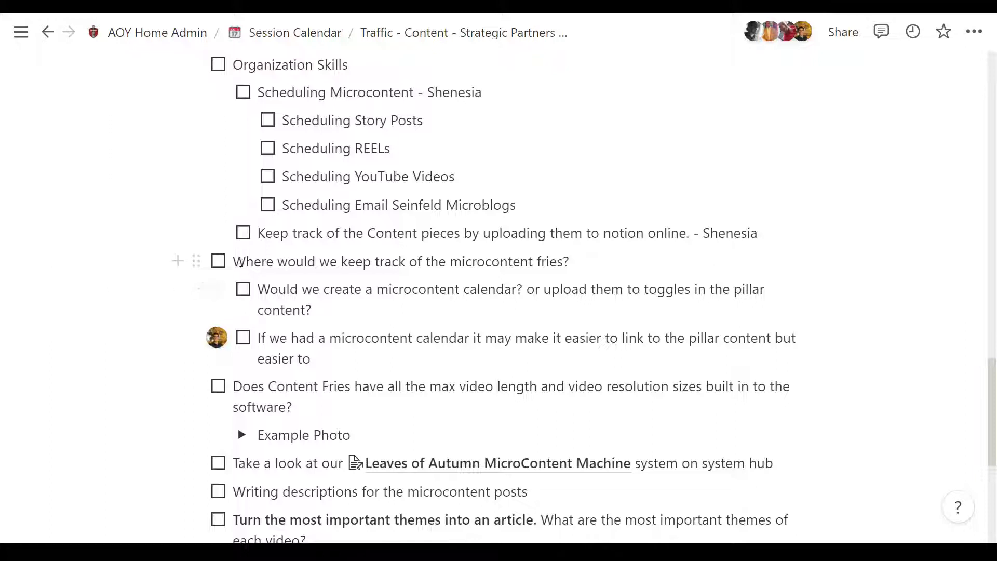
left_click_drag(235, 261, 574, 260)
left_click(593, 258)
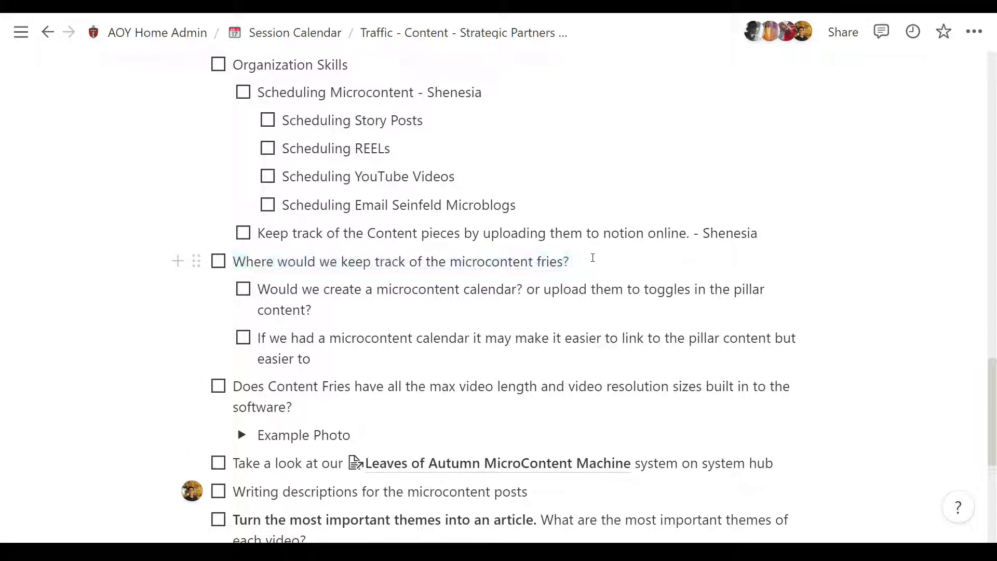
scroll(358, 288, "down", 3)
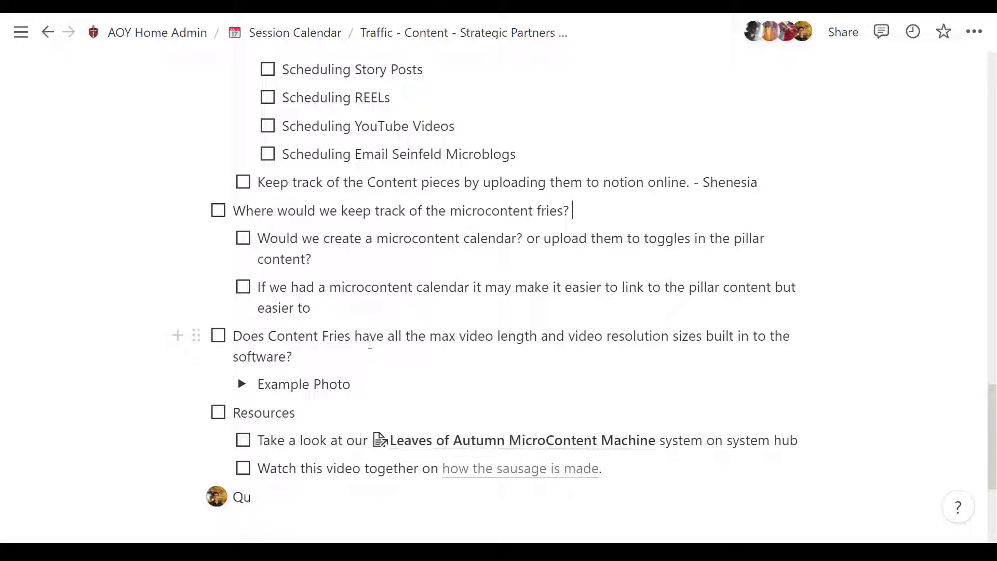
scroll(369, 347, "up", 3)
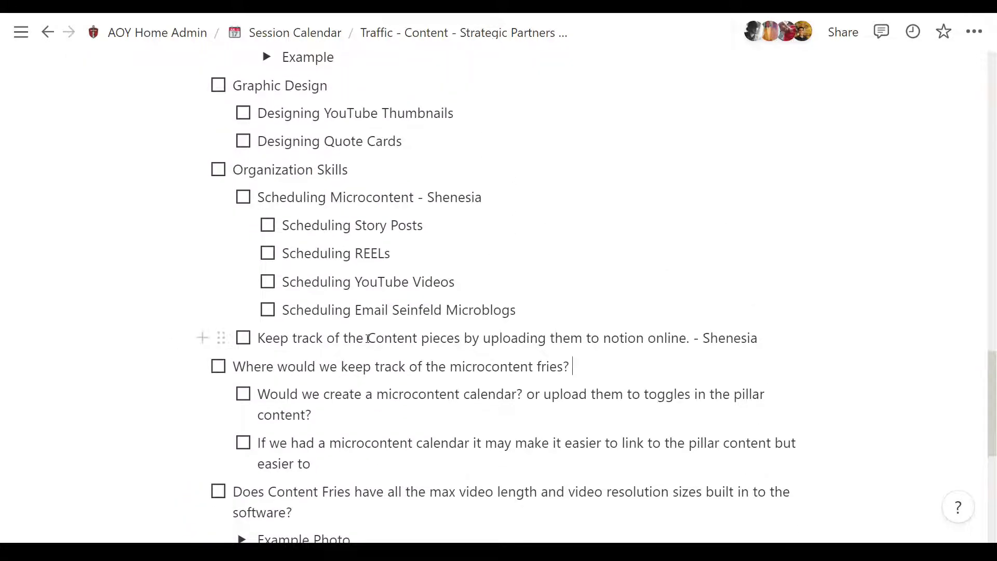
Step: View the Example Photo under the Content Fries video length and resolution question, and collapse it again
scroll(201, 335, "down", 4)
left_click(242, 332)
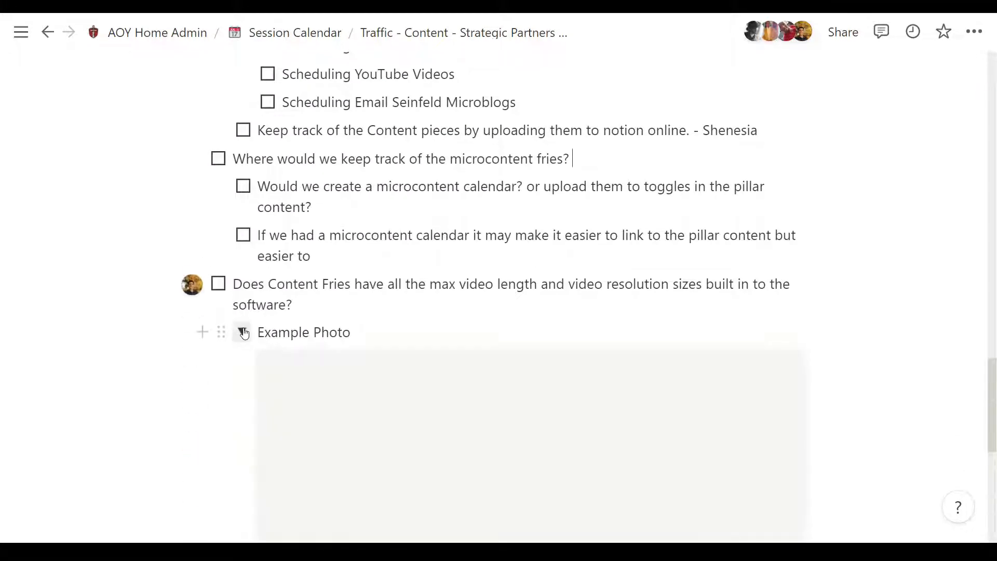
scroll(244, 331, "down", 4)
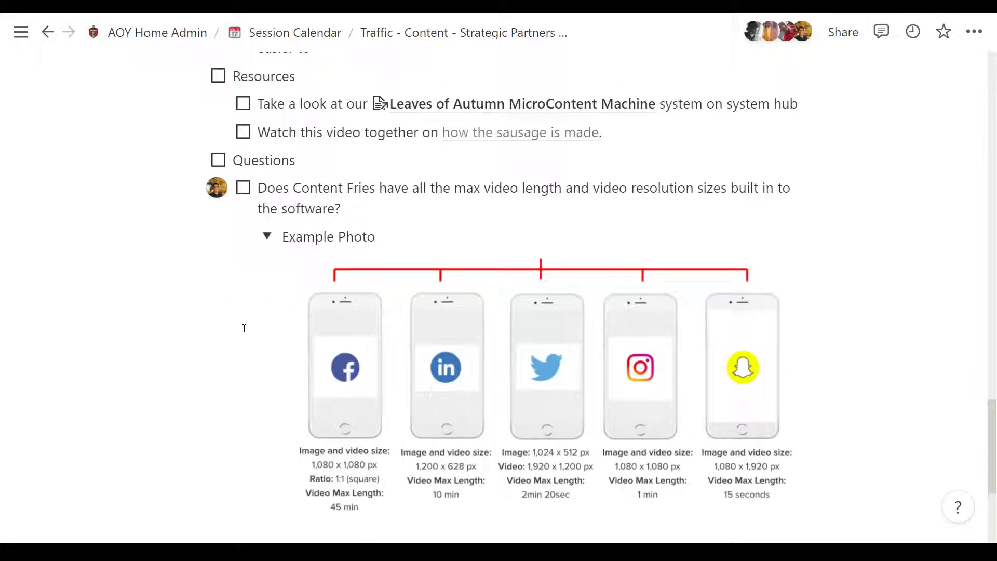
scroll(244, 329, "up", 2)
left_click(266, 340)
Step: Review the Could Do List from Video Editing through Copywriting Persuasion and Graphic Design to the Organization Skills to-dos
scroll(277, 338, "up", 6)
scroll(277, 337, "up", 7)
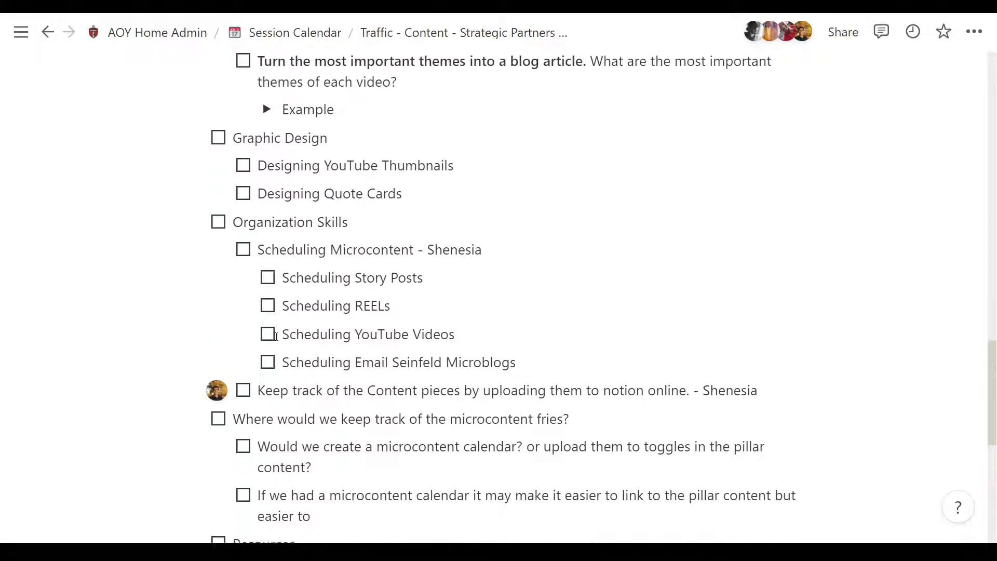
scroll(277, 336, "up", 7)
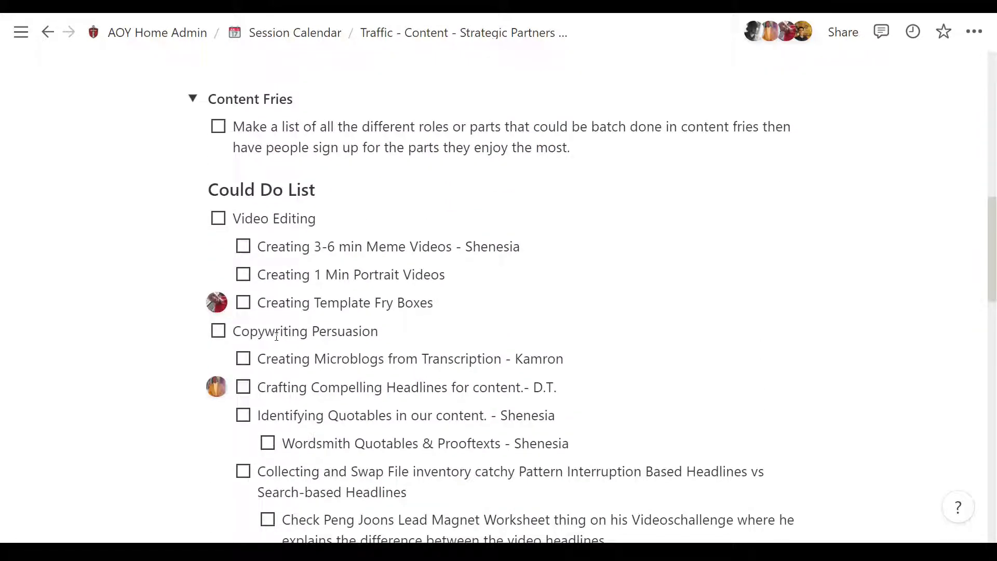
scroll(277, 335, "down", 3)
scroll(281, 291, "up", 1)
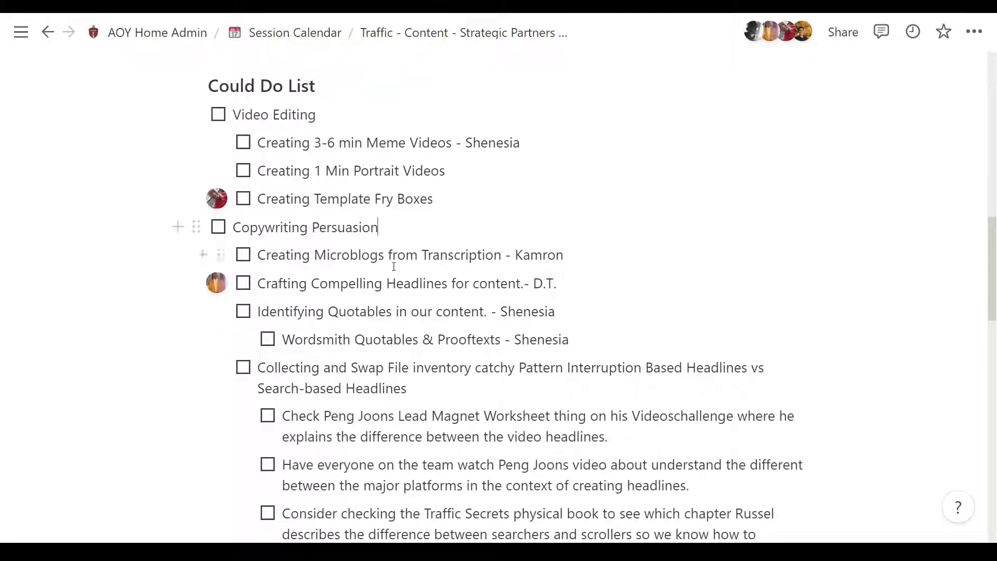
scroll(395, 265, "down", 4)
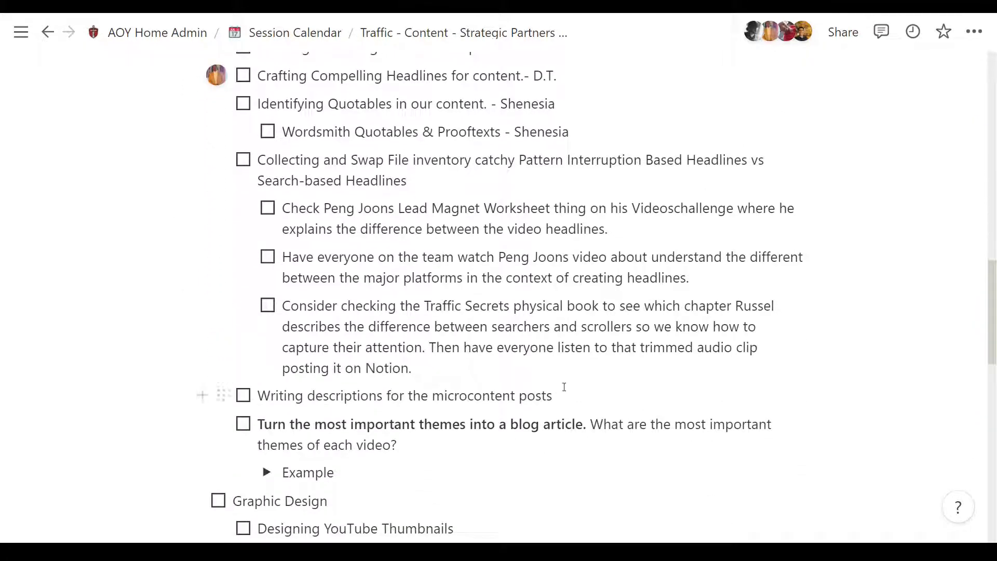
left_click(418, 446)
scroll(394, 438, "down", 3)
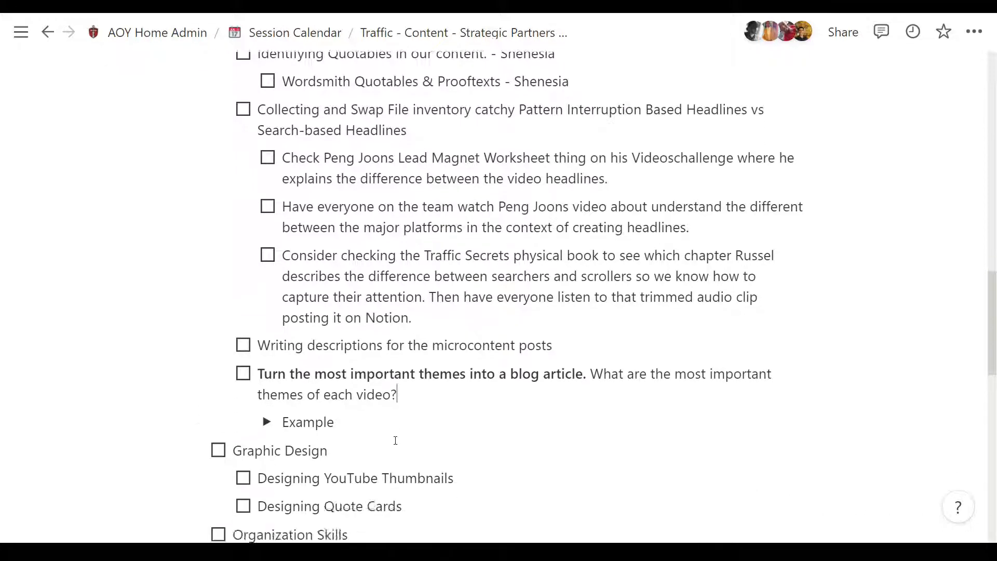
left_click(392, 432)
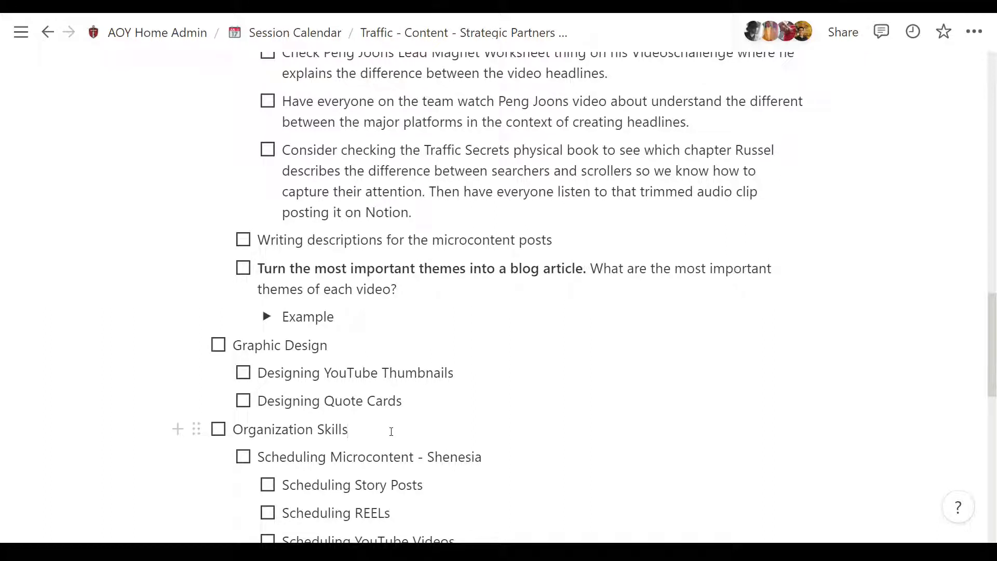
scroll(390, 410, "down", 1)
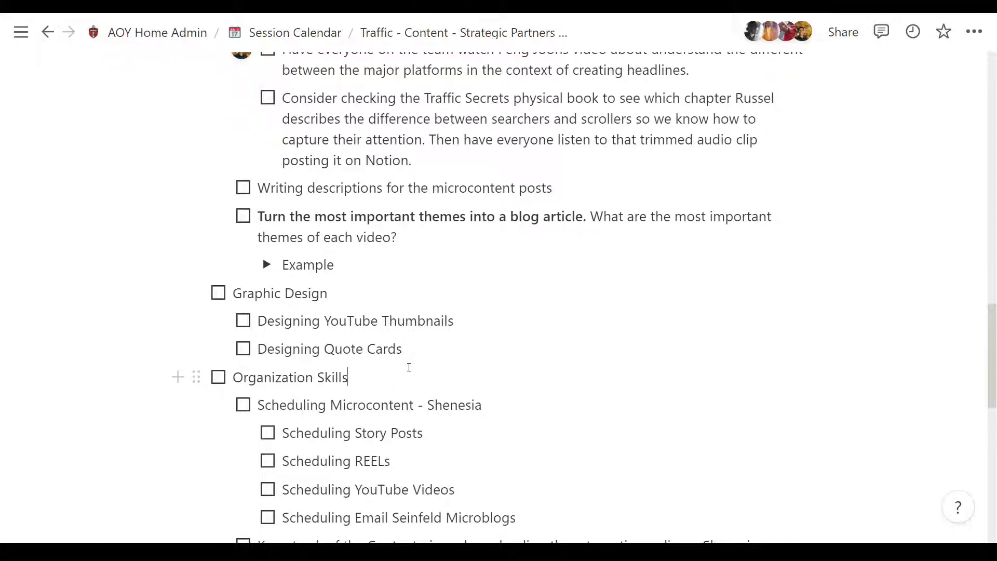
scroll(409, 367, "down", 2)
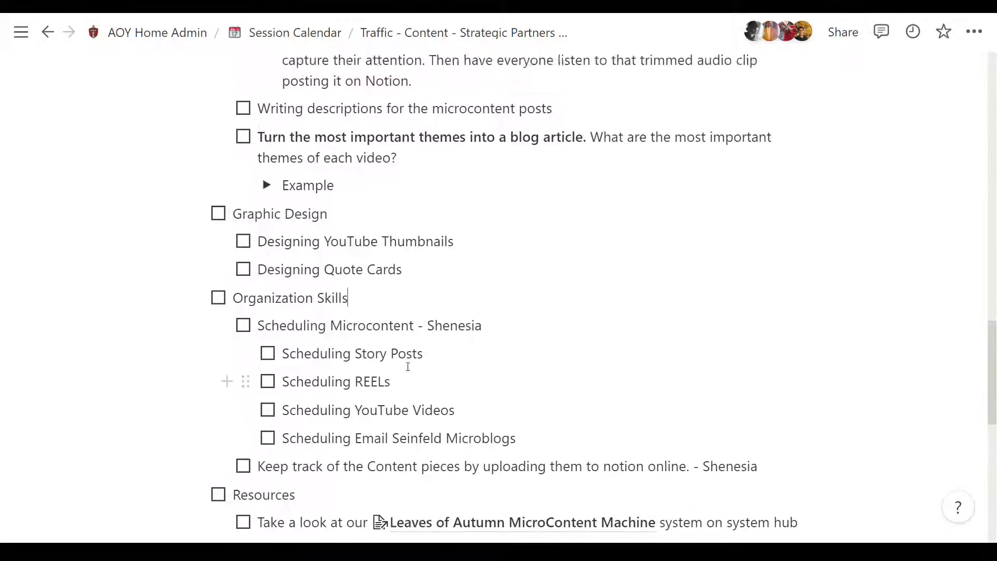
scroll(408, 367, "up", 14)
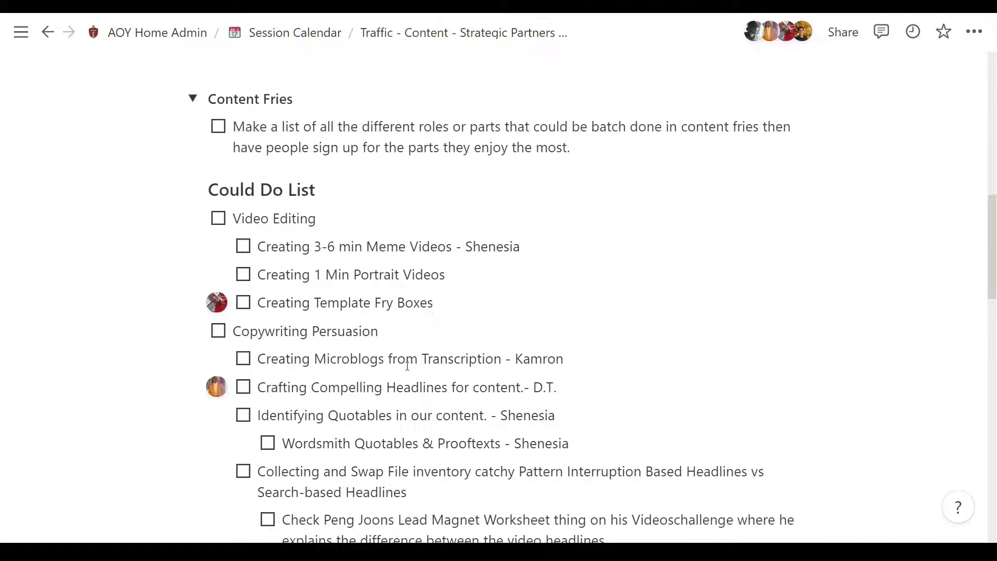
scroll(408, 366, "down", 4)
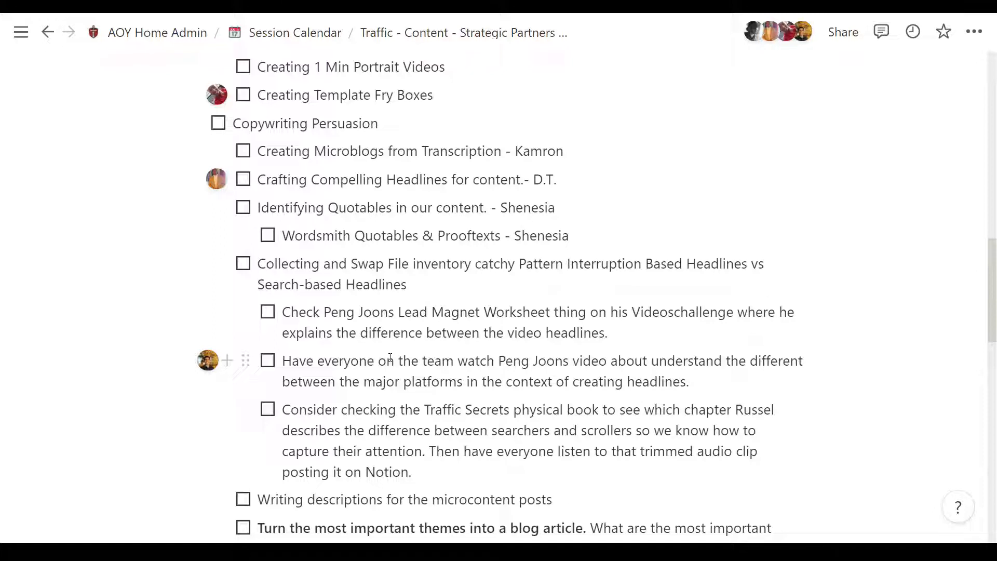
scroll(390, 357, "up", 1)
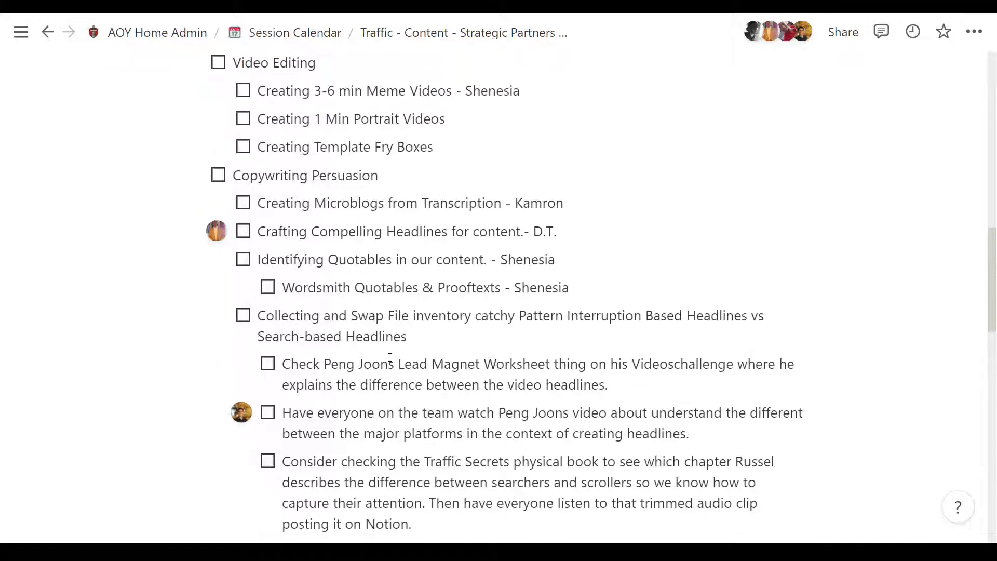
scroll(391, 357, "down", 2)
scroll(390, 357, "up", 2)
Step: Point out the Peng Joon and Traffic Secrets to-dos under the Pattern Interruption versus Search-based Headlines item by highlighting their text
left_click_drag(608, 384, 284, 364)
left_click(283, 364)
scroll(313, 365, "up", 4)
scroll(313, 365, "down", 4)
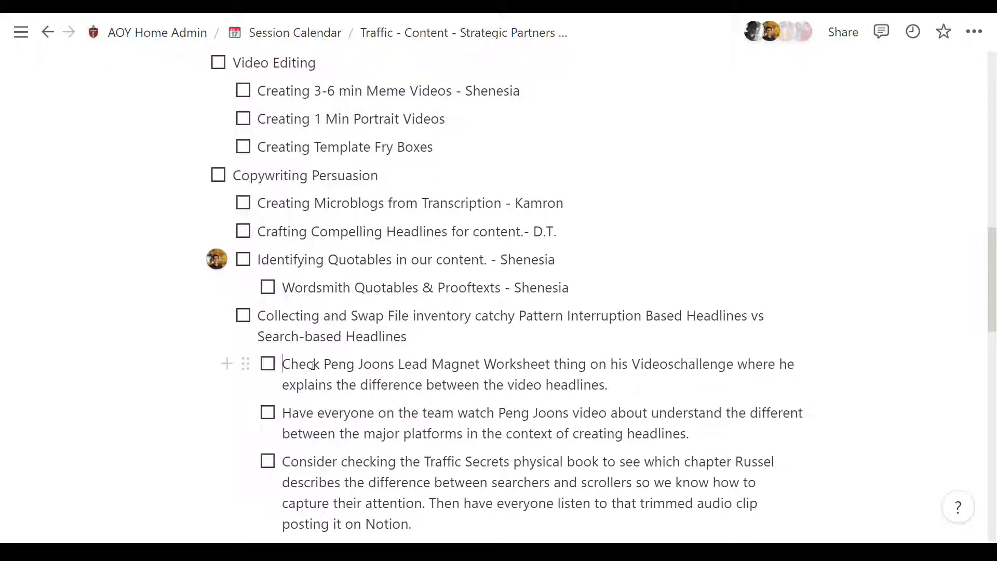
scroll(314, 364, "down", 3)
scroll(313, 364, "down", 2)
left_click_drag(414, 316, 284, 255)
left_click(324, 255)
left_click_drag(729, 226, 285, 203)
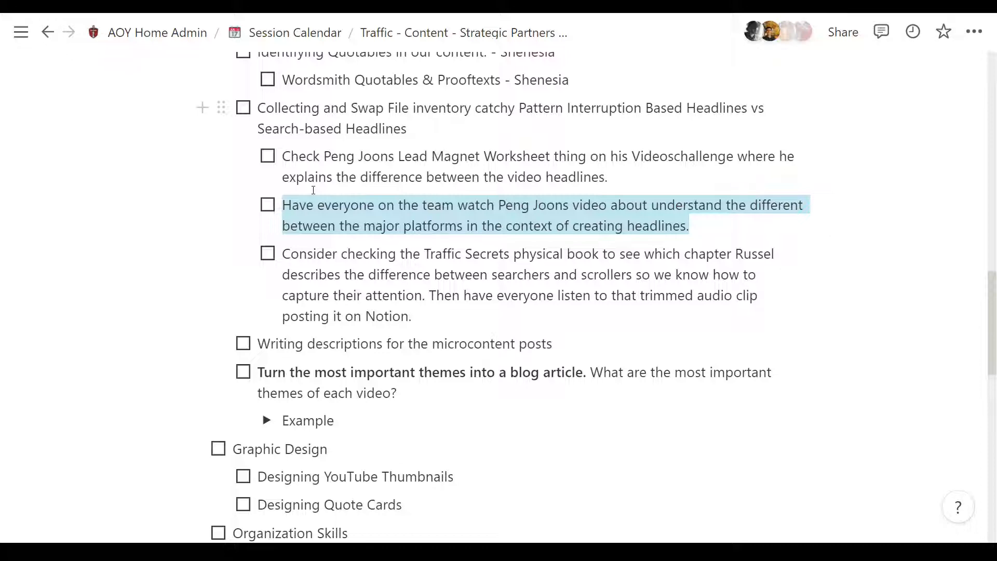
scroll(575, 344, "up", 2)
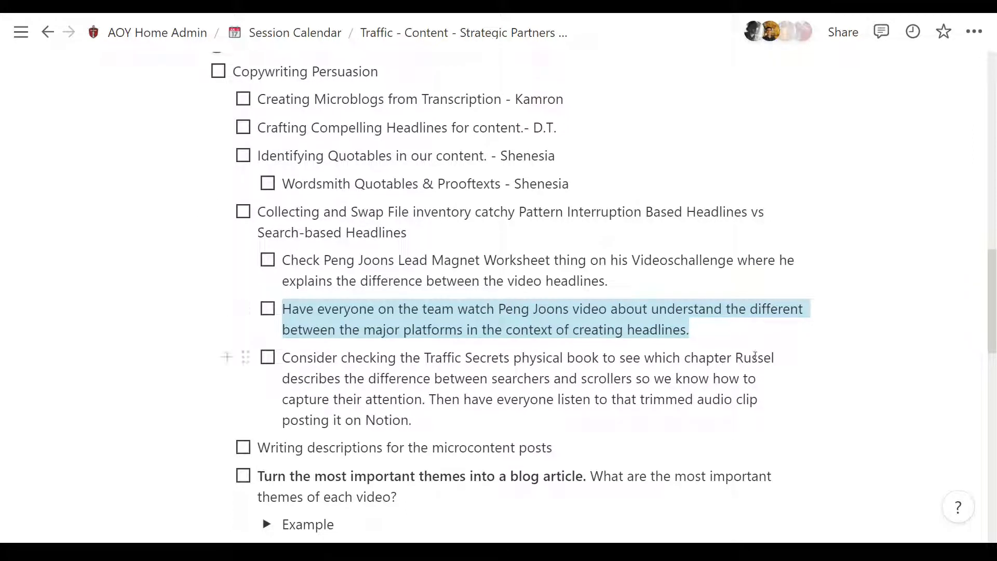
left_click(453, 418)
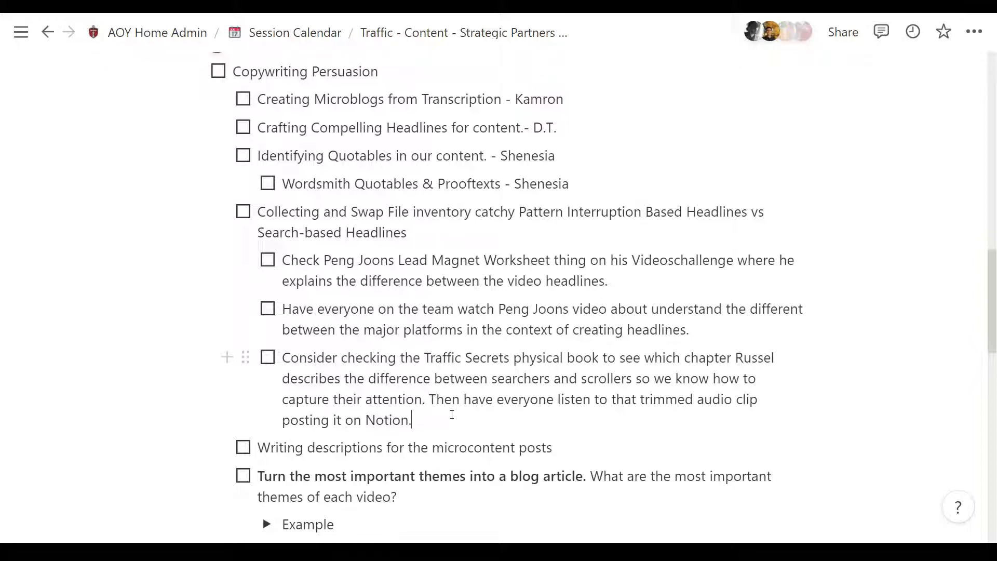
Step: Point out the Video Editing group with its meme video and portrait video to-dos by highlighting the text
scroll(452, 414, "down", 3)
scroll(452, 414, "up", 4)
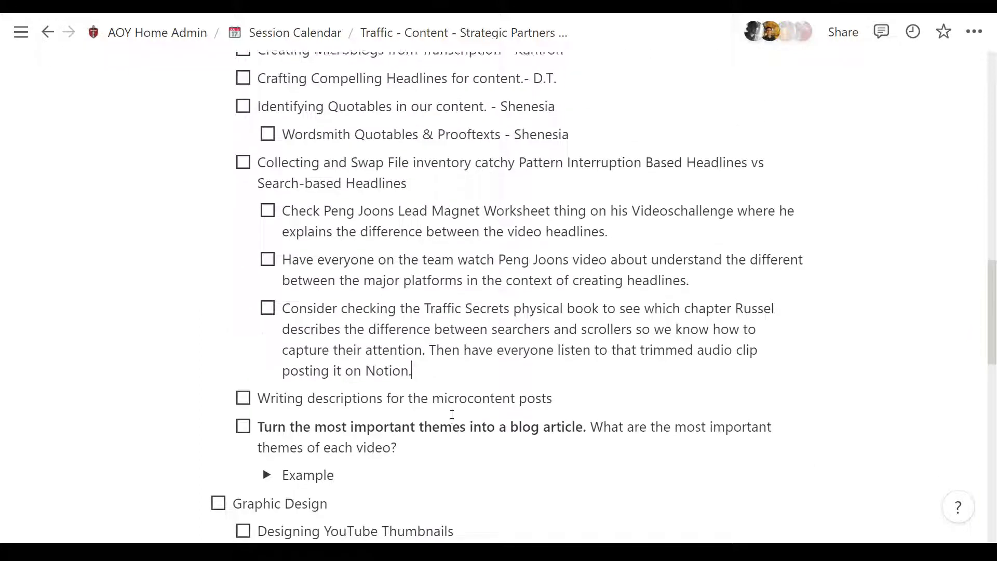
scroll(452, 414, "up", 3)
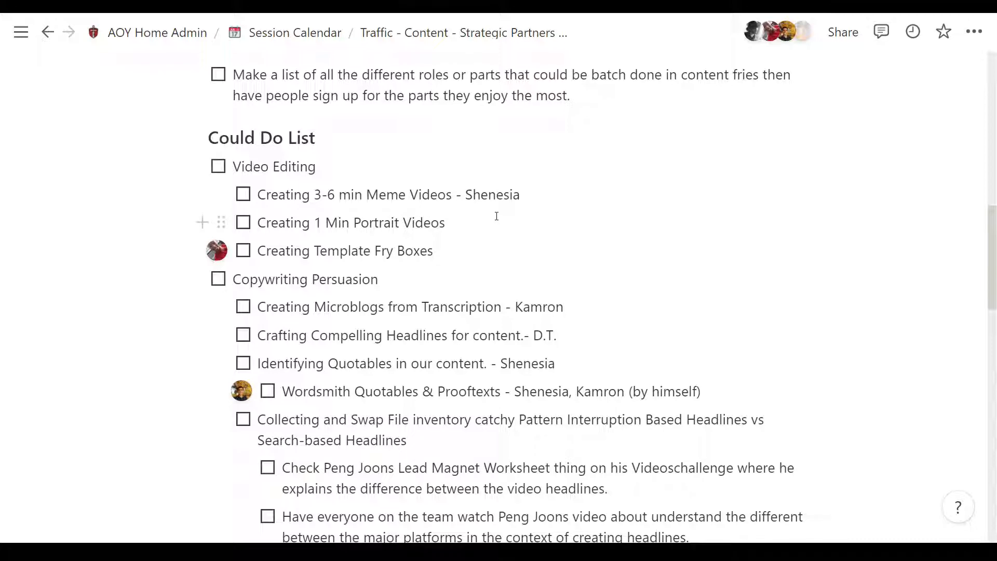
left_click_drag(465, 216, 232, 167)
left_click(234, 167)
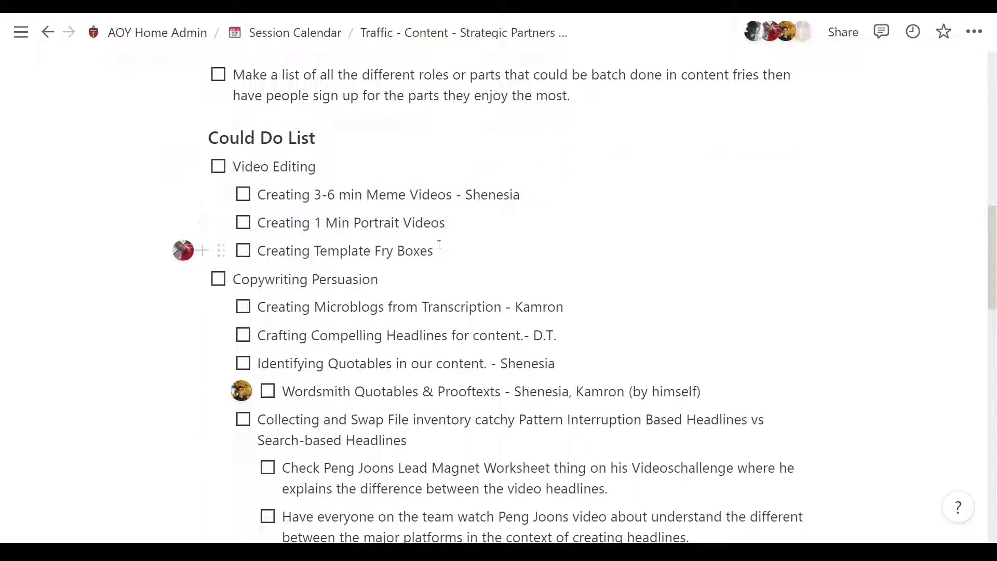
Step: Go over the microblog, headline and quotables to-dos under Copywriting Persuasion to check who is assigned to each
left_click(581, 302)
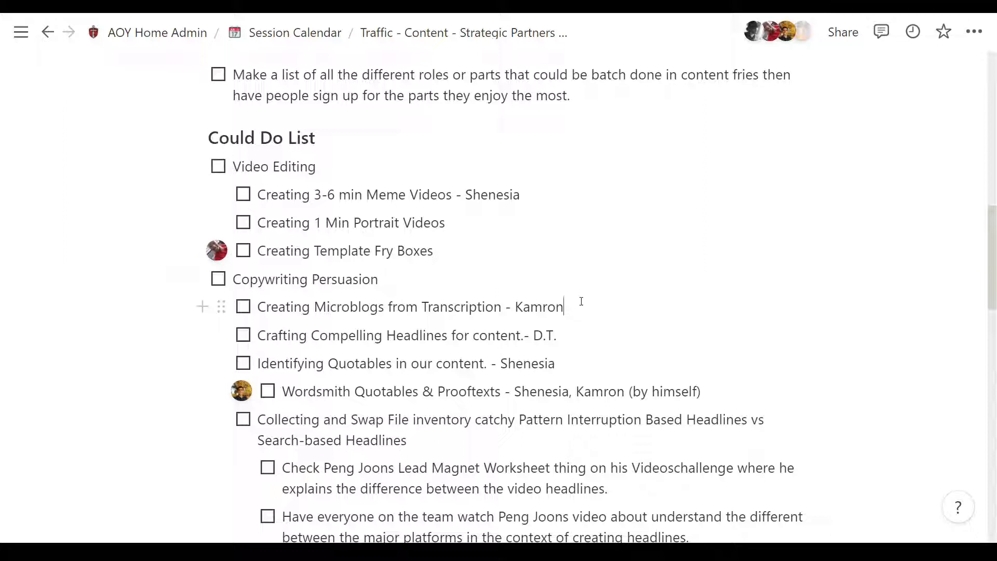
left_click(588, 332)
left_click(590, 359)
left_click(585, 337)
left_click(575, 309)
left_click(447, 276)
Step: Append a dash and the assignee's first name to the Creating Template Fry Boxes and 1 Min video to-dos, renaming the latter Creating 1 Min REEL Videos
left_click(450, 261)
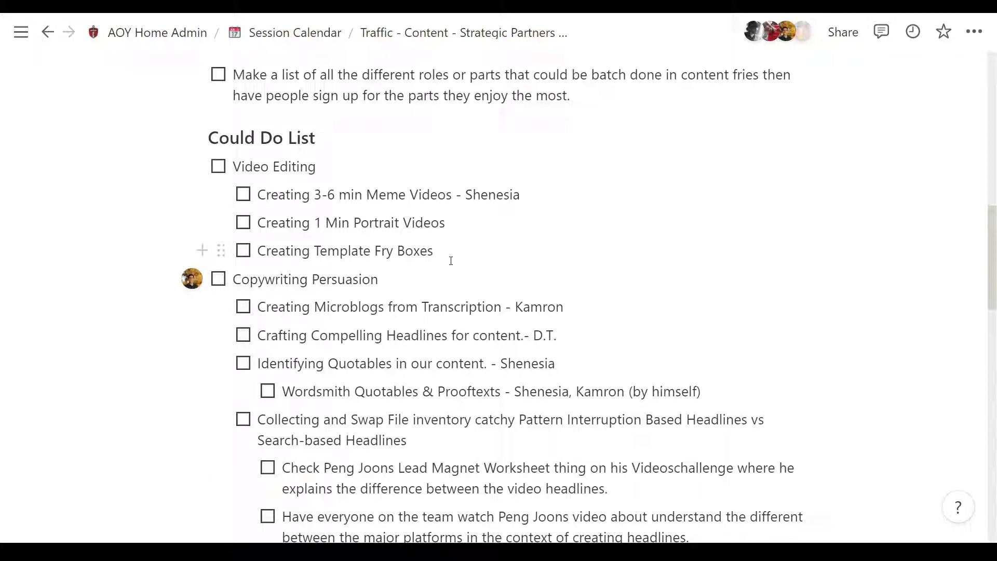
type("- Kamron")
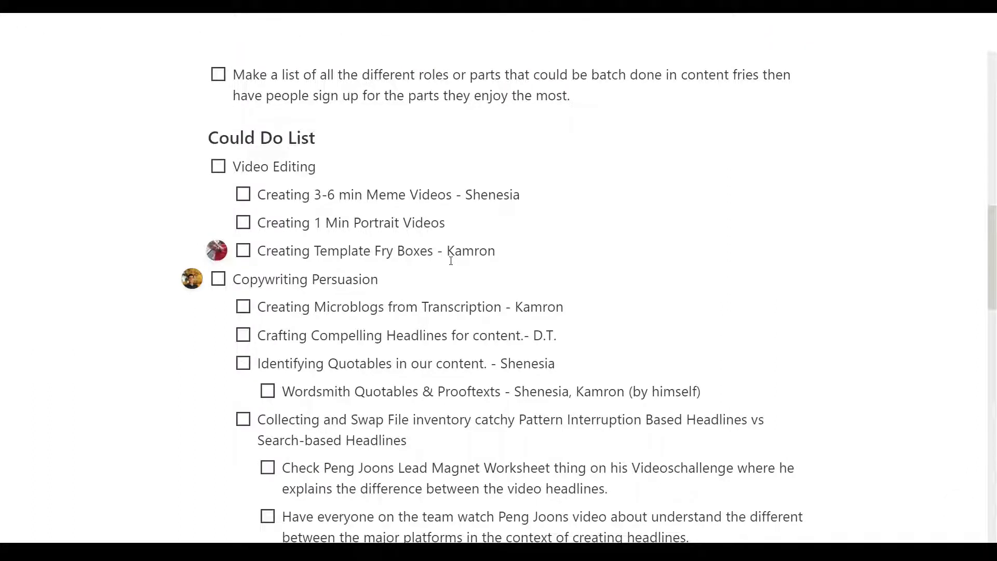
key("Up")
key("Up")
key("Down")
key("Up")
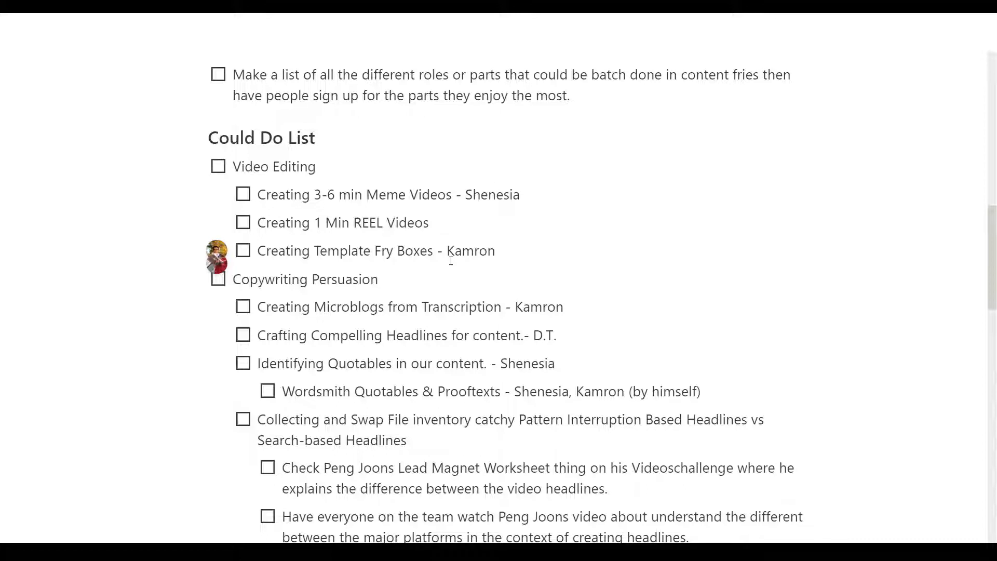
type("- Ka")
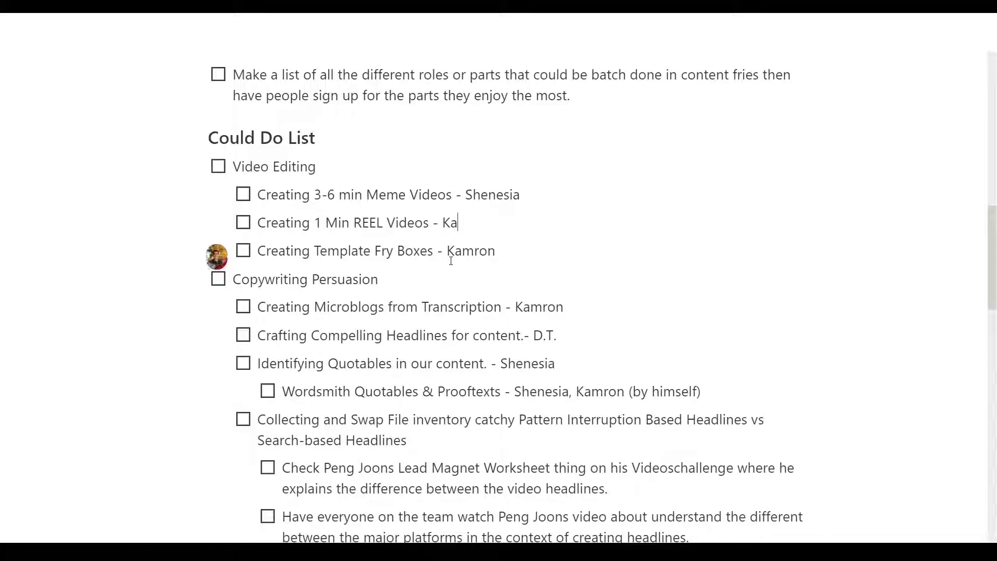
type("mron")
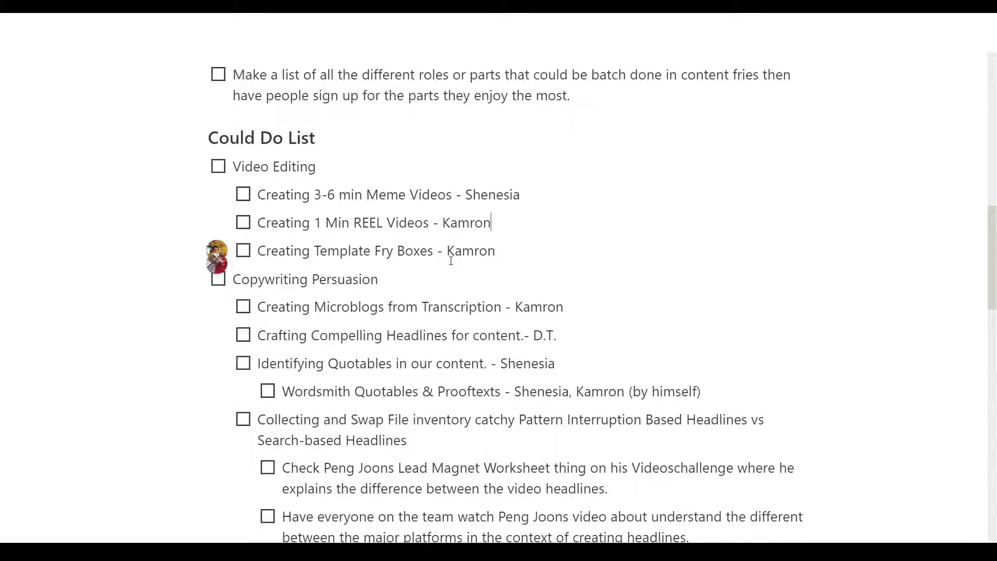
key("End")
key("Up")
key("End")
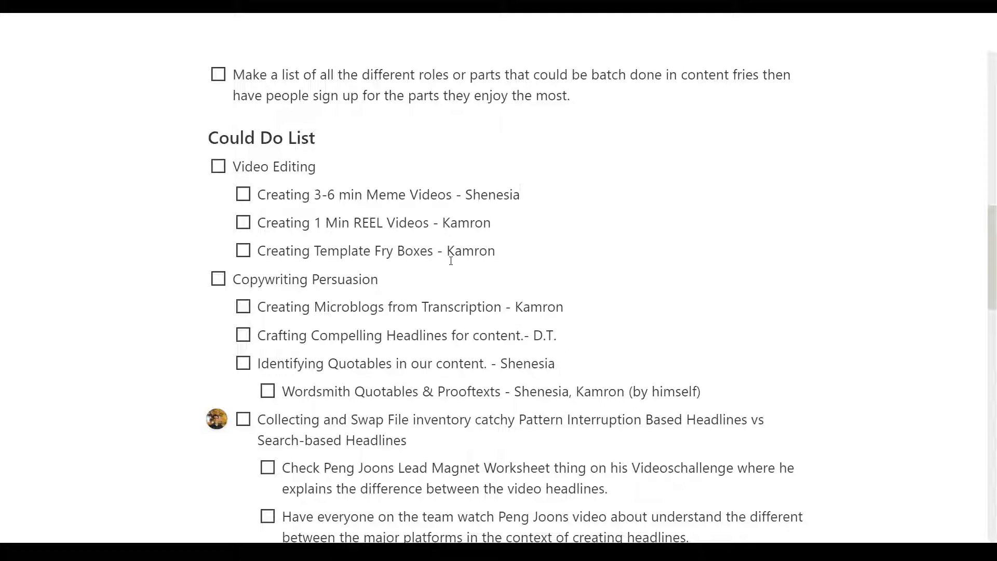
key("Down")
key("Down")
key("Down")
key("Up")
key("Up")
key("Up")
key("Down")
key("Up")
key("Home")
key("End")
key("Home")
key("End")
key("Up")
key("End")
key("Down")
key("Up")
key("Down")
key("Down")
key("Up")
key("Home")
key("End")
key("Down")
key("Down")
key("Home")
key("End")
key("Up")
key("Up")
key("End")
key("Home")
key("End")
key("Home")
key("End")
key("Home")
key("End")
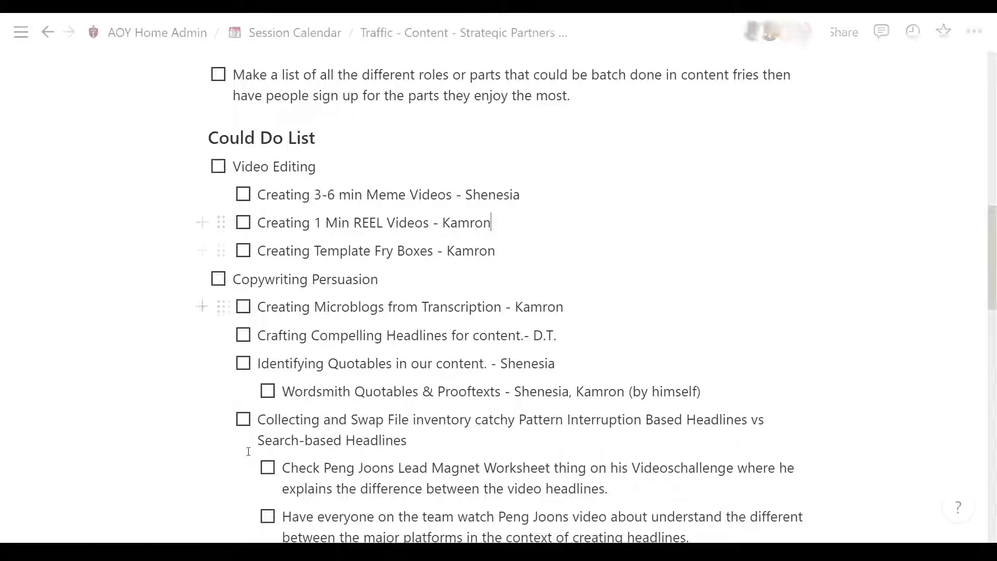
Step: Open the "how the sausage is made" link in the Resources to-dos
scroll(353, 358, "down", 2)
scroll(353, 357, "down", 10)
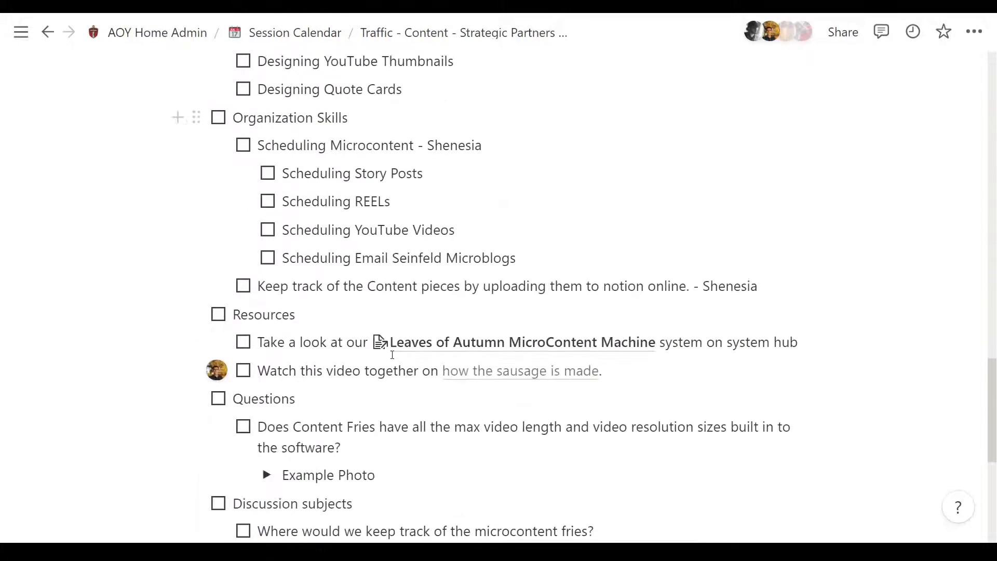
scroll(392, 352, "up", 3)
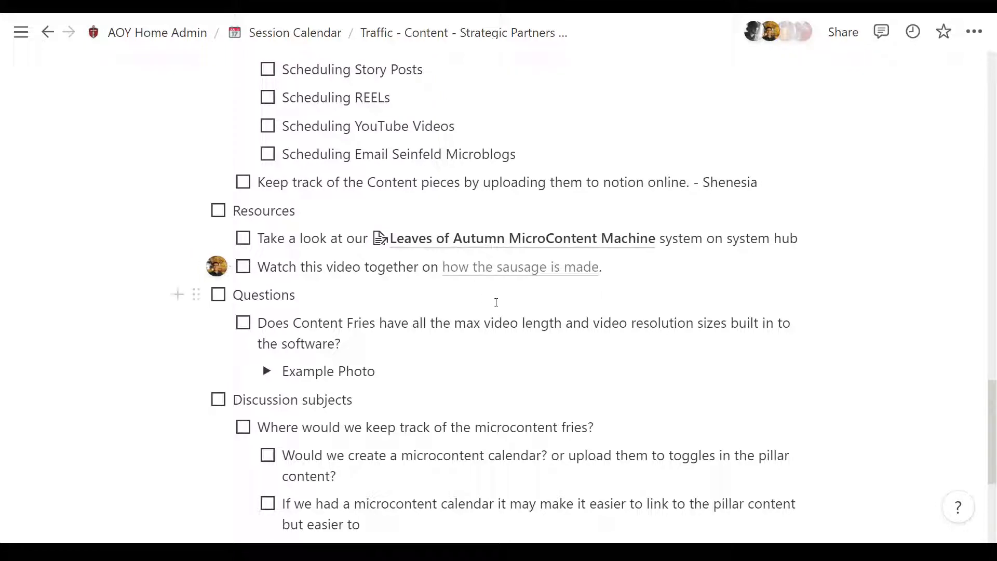
left_click(570, 266)
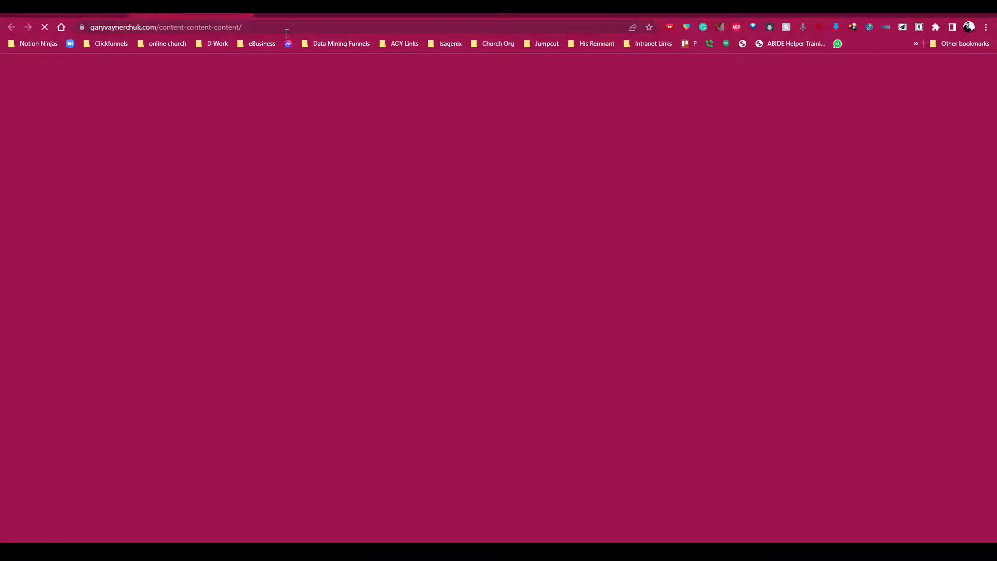
Step: Look through the Content on Content on Content article to find its embedded video about how the content is made
scroll(381, 201, "down", 4)
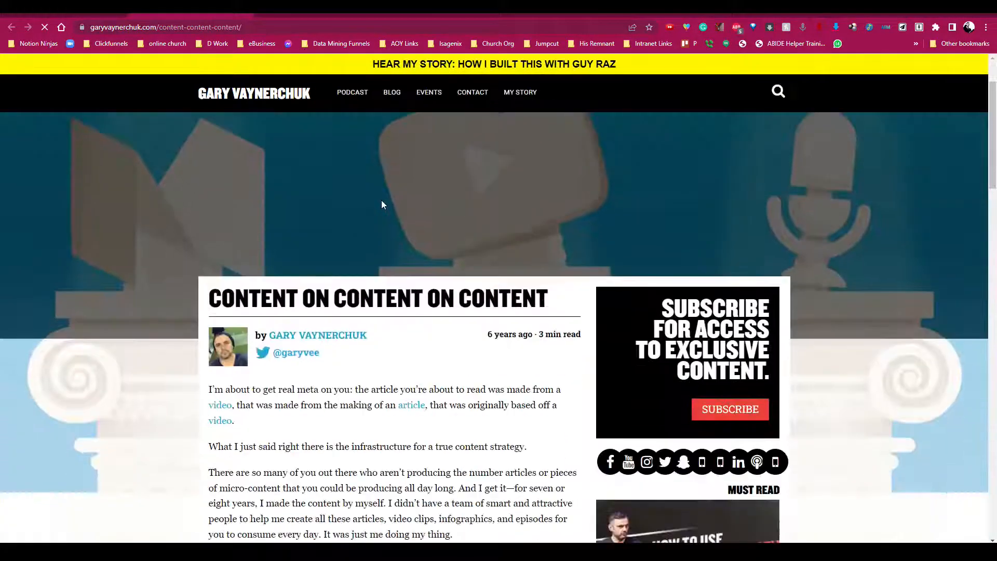
scroll(384, 205, "down", 9)
scroll(396, 194, "up", 5)
scroll(395, 194, "up", 5)
scroll(396, 193, "down", 4)
scroll(396, 193, "up", 3)
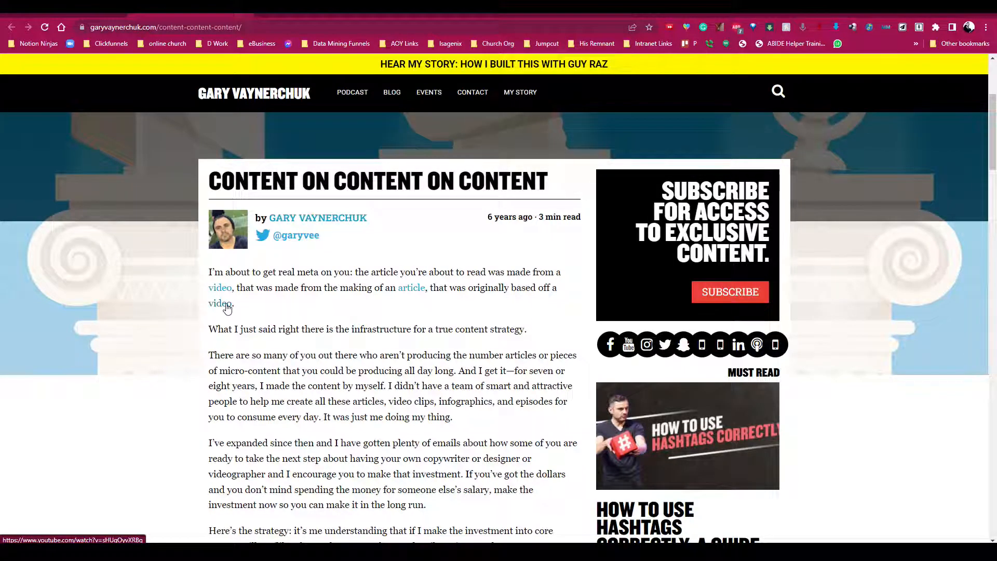
scroll(423, 292, "down", 20)
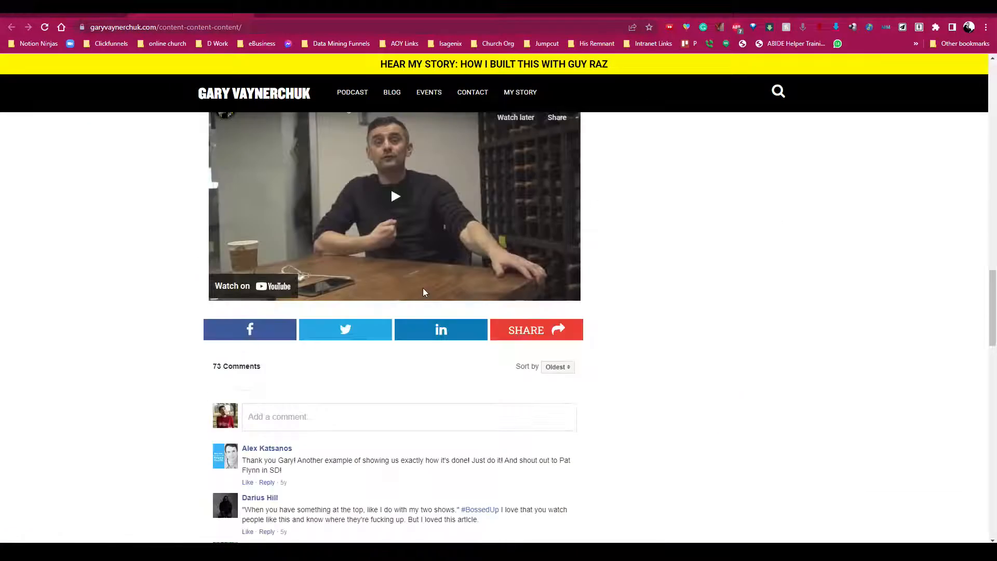
scroll(423, 292, "up", 3)
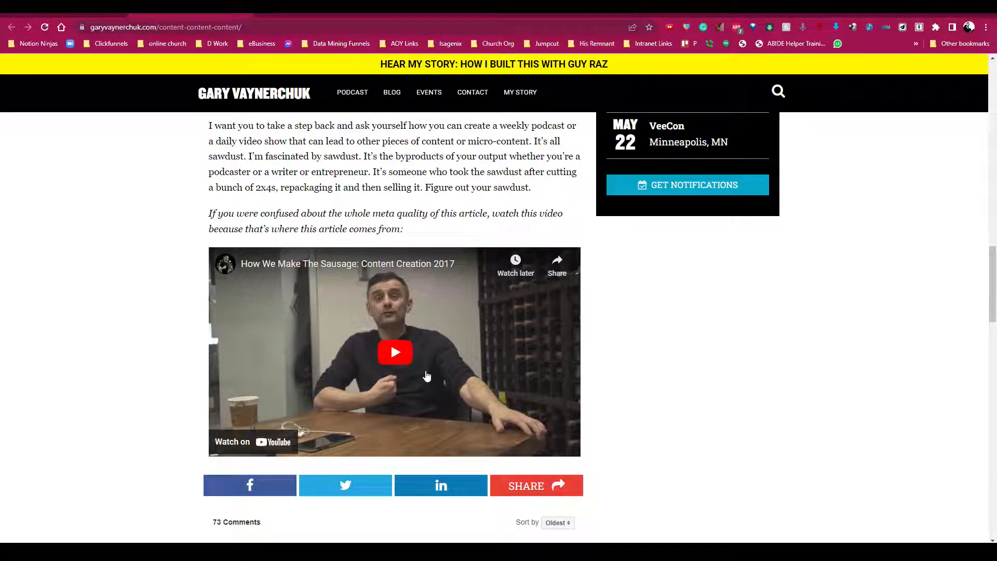
Step: Play the embedded video How We Make The Sausage: Content Creation 2017 in full screen and pause it near the start
left_click(413, 351)
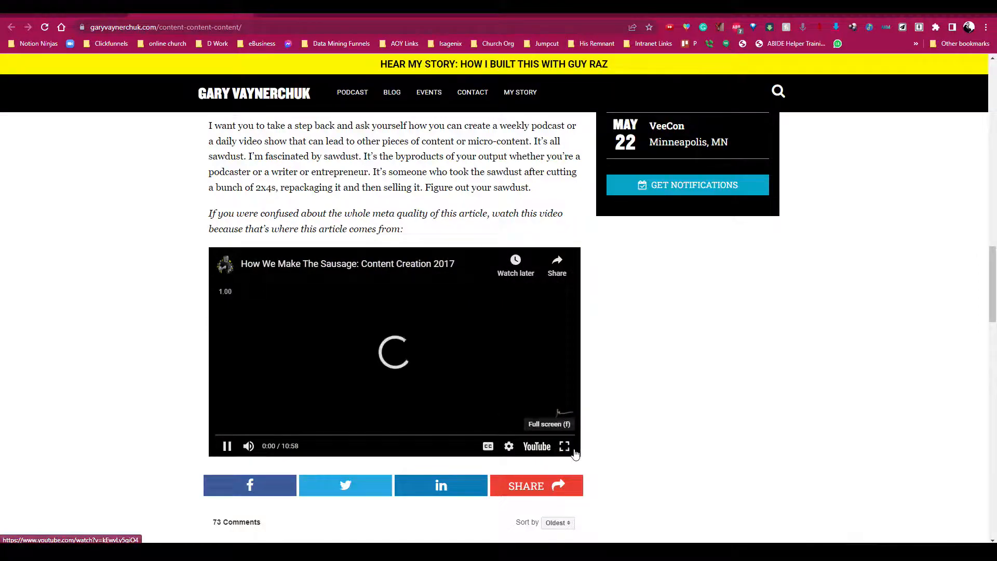
left_click(566, 448)
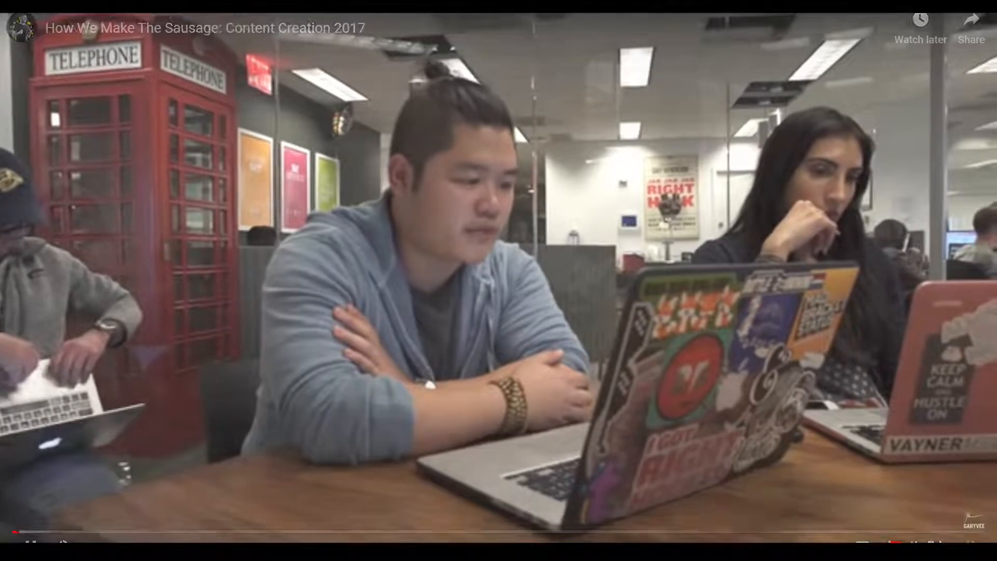
left_click(566, 379)
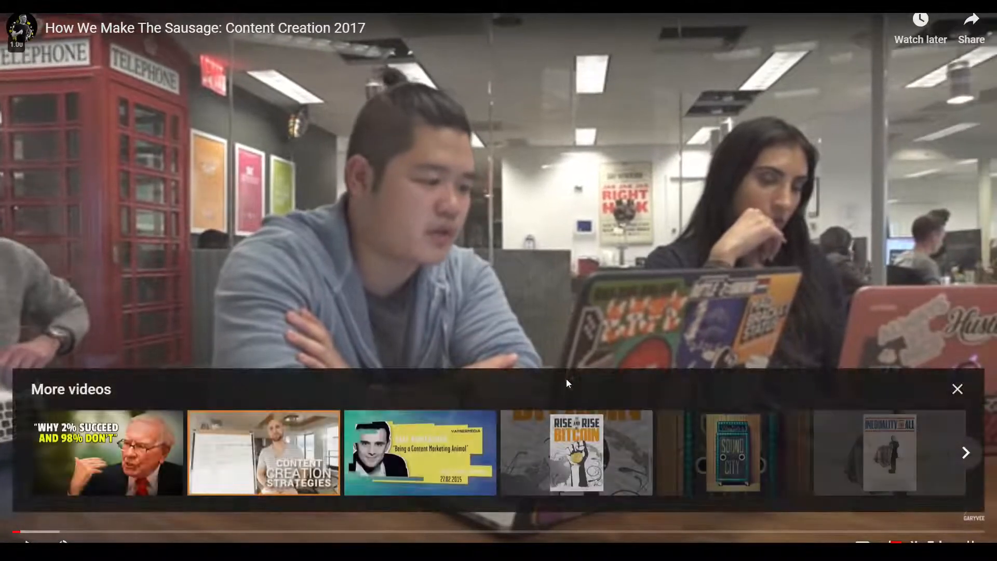